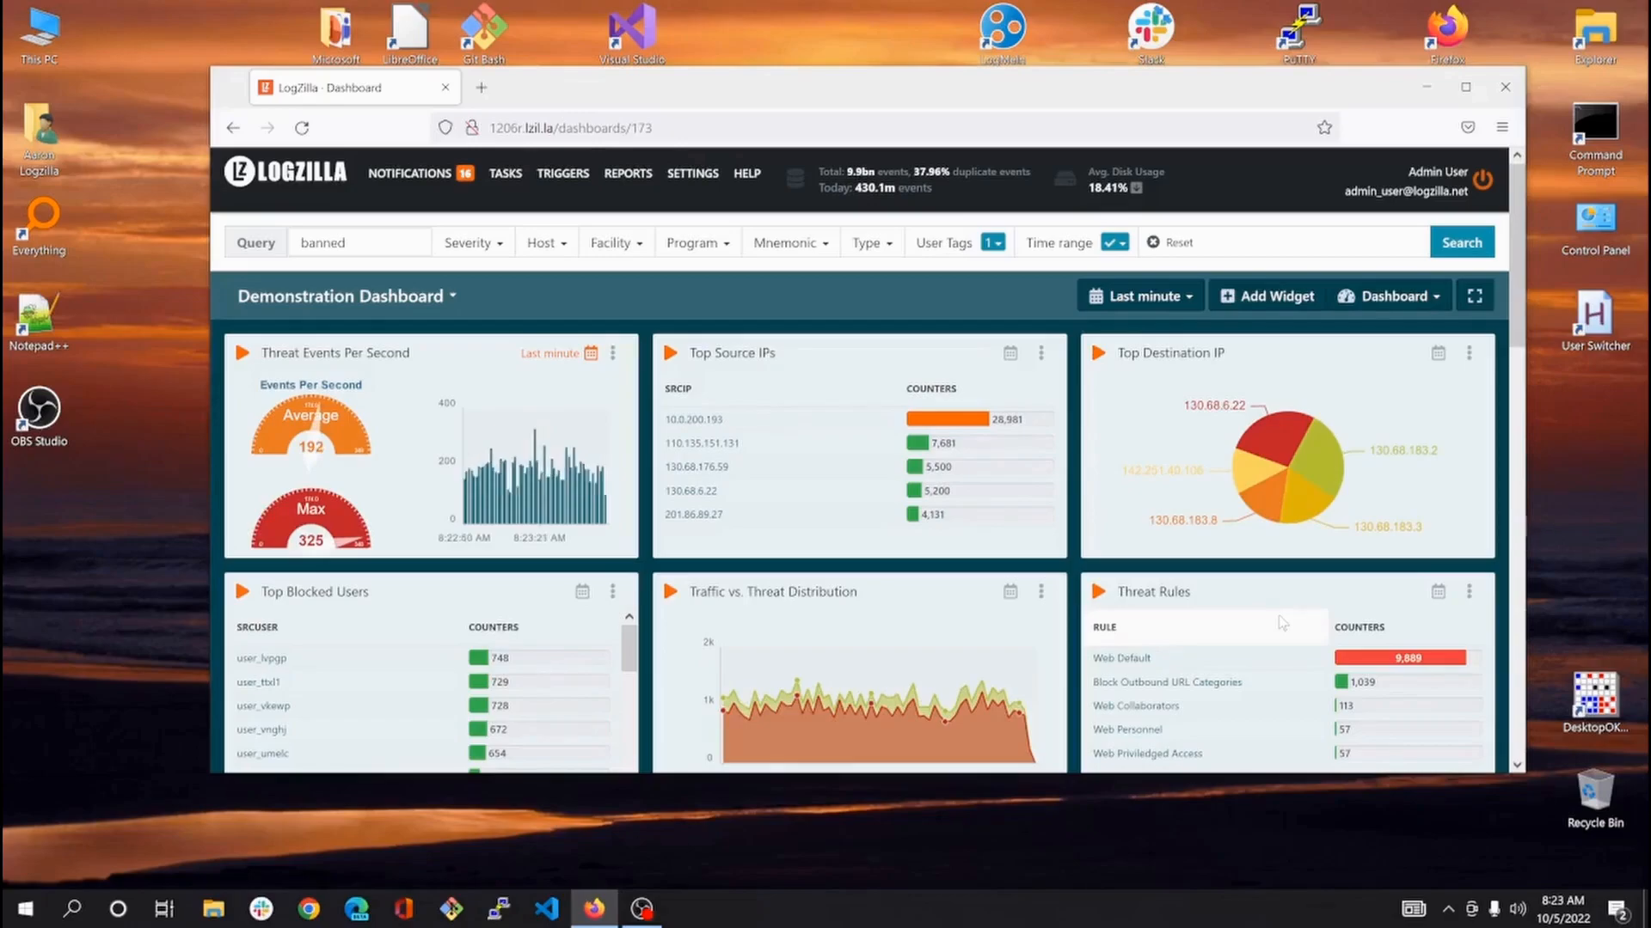
Open the Top Source IPs widget for editing and look through the fields it can show
{"action": "mouse_move", "coordinate": [555, 516]}
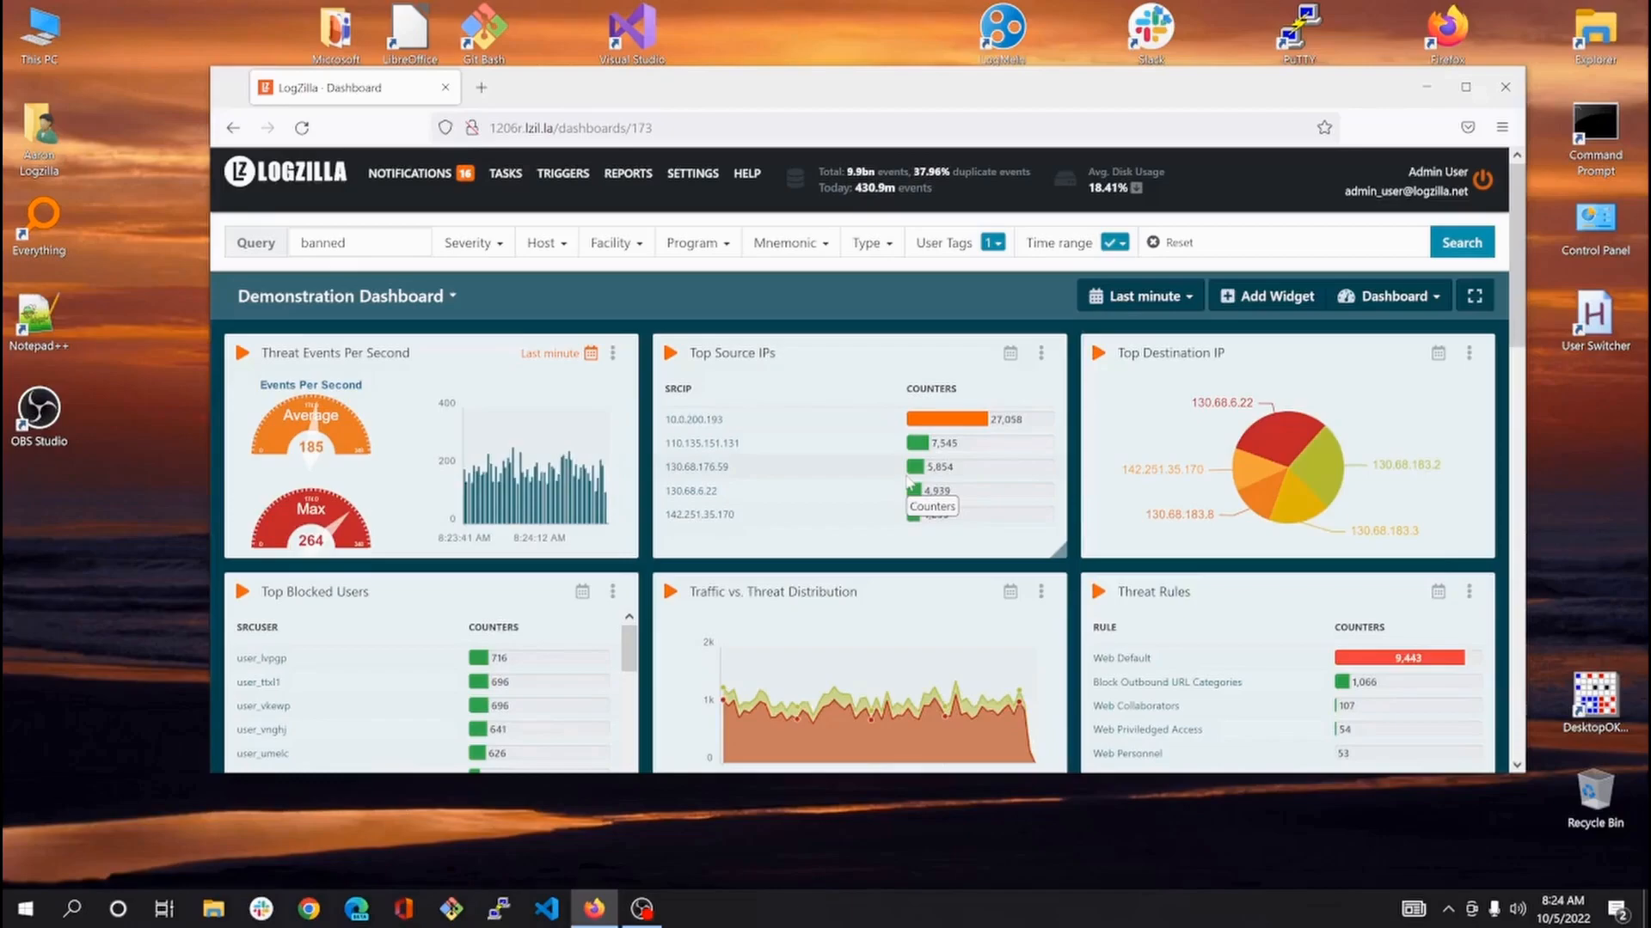
{"action": "left_click", "coordinate": [1041, 352]}
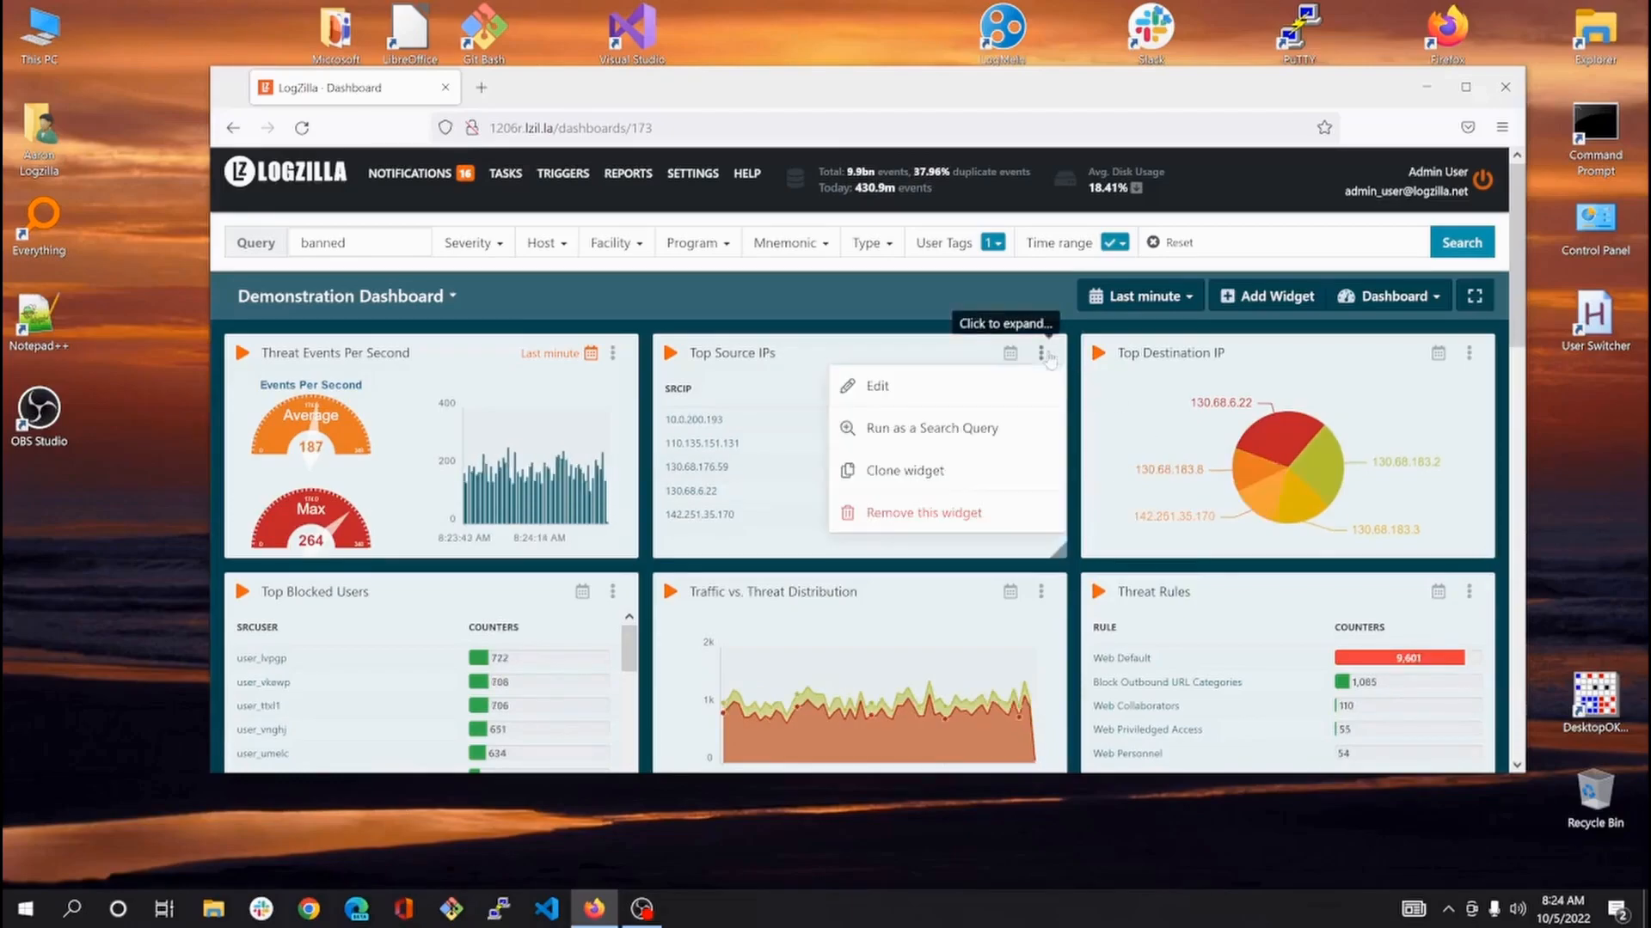
{"action": "left_click", "coordinate": [984, 396]}
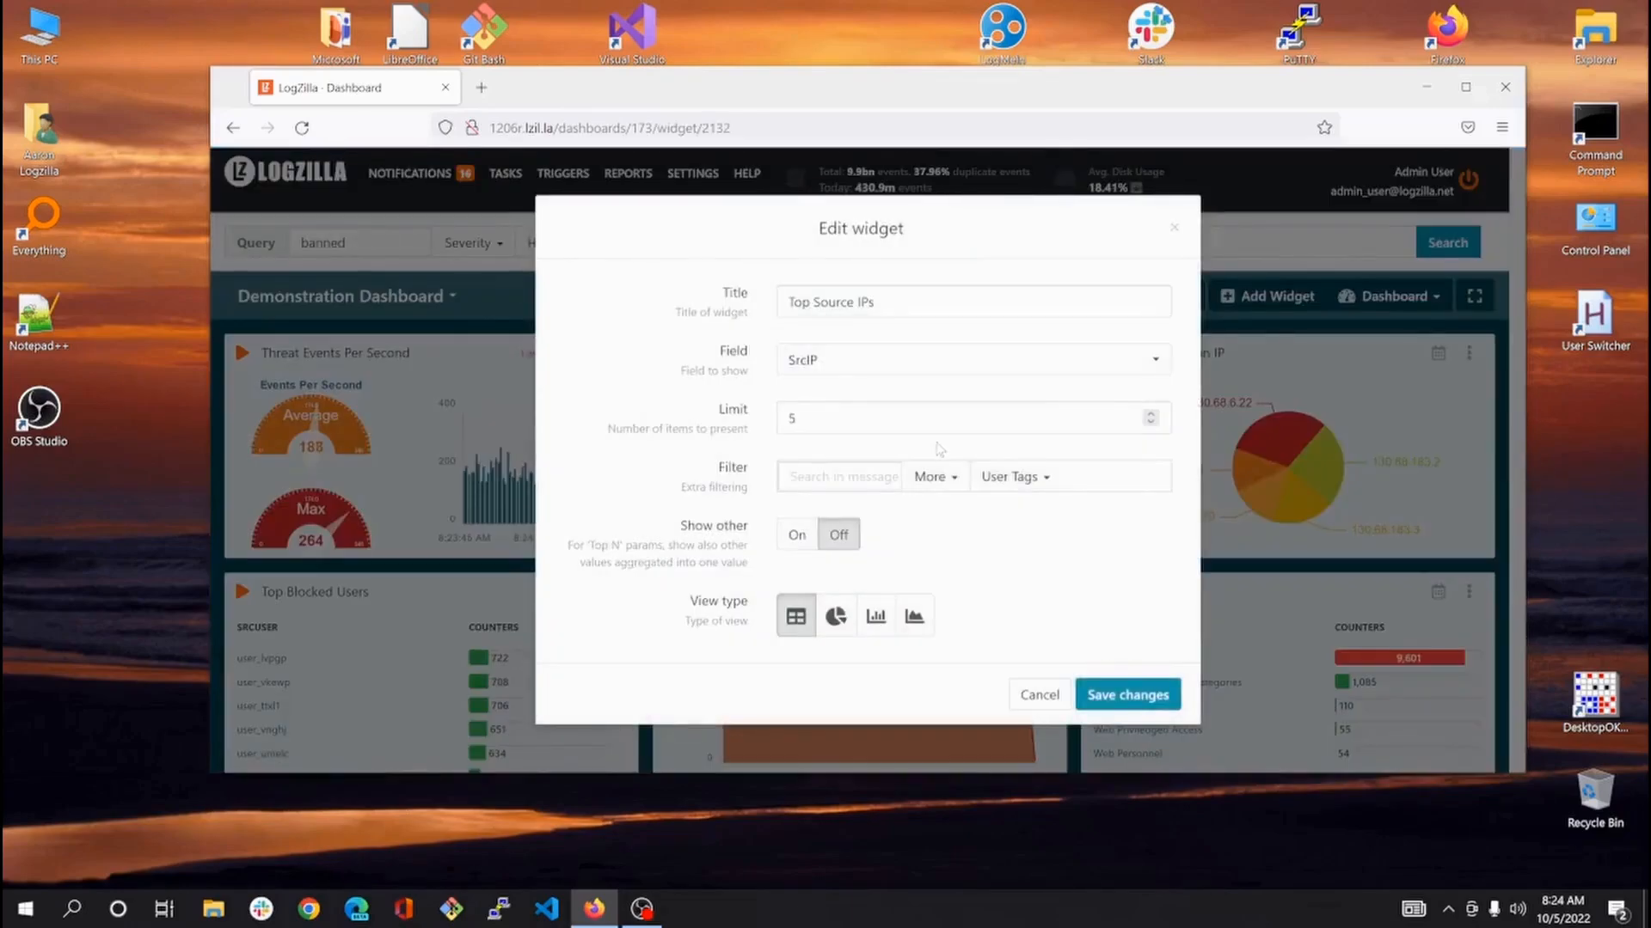
{"action": "left_click", "coordinate": [1130, 373]}
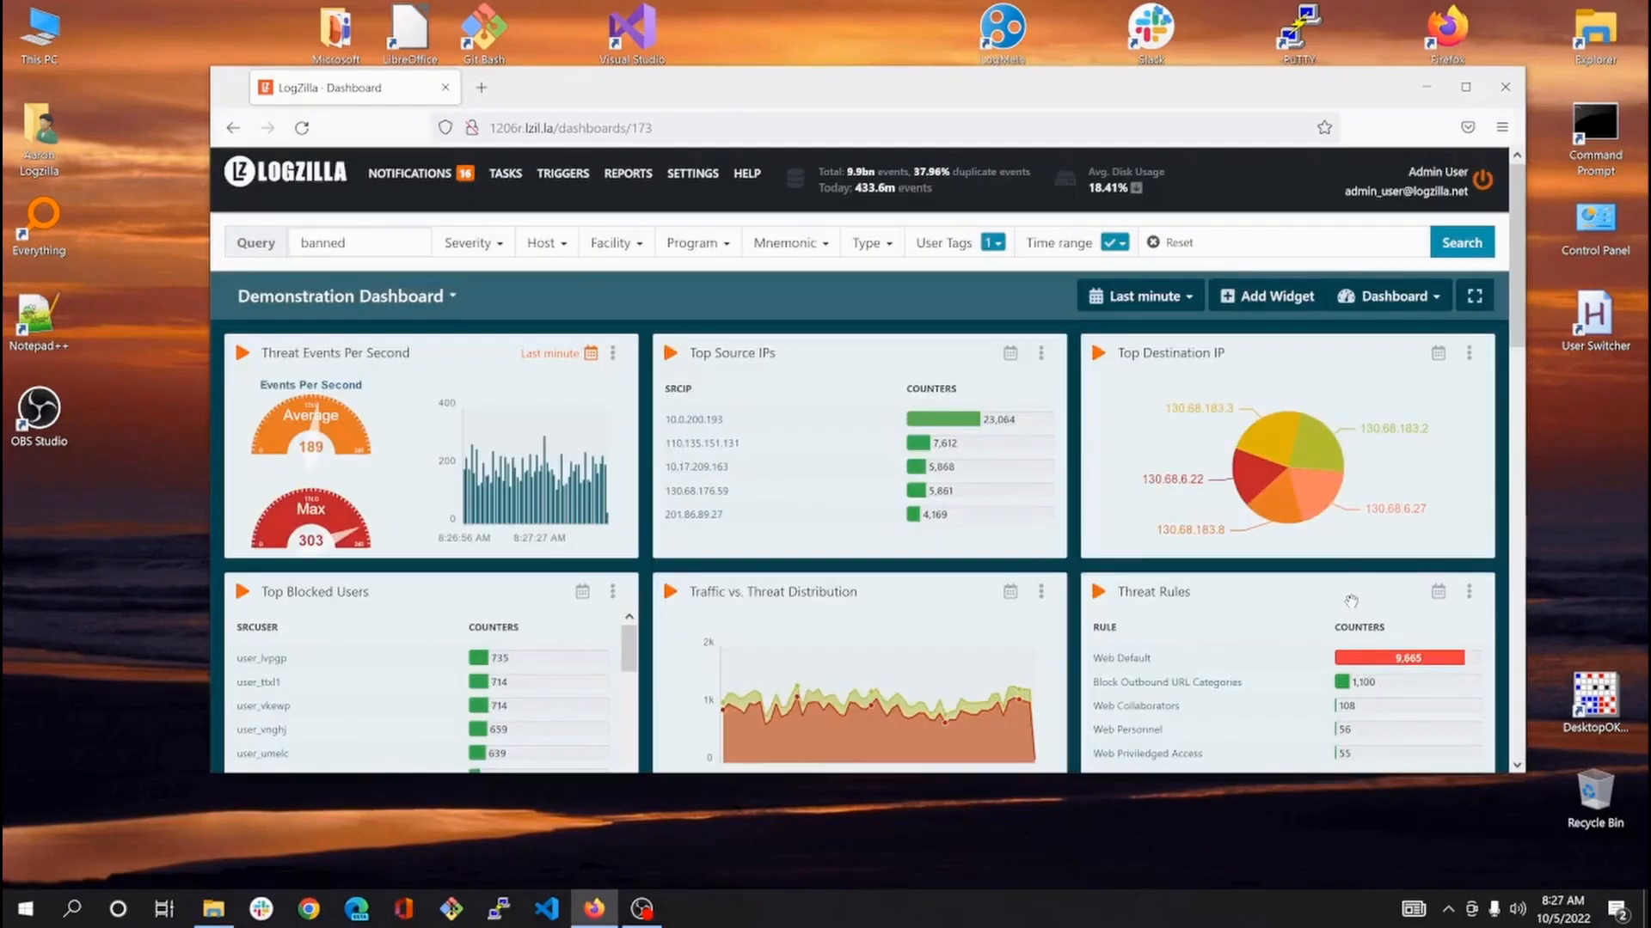
Review the Threat Rules widget's edit settings and close them without making changes
{"action": "left_click", "coordinate": [1469, 592]}
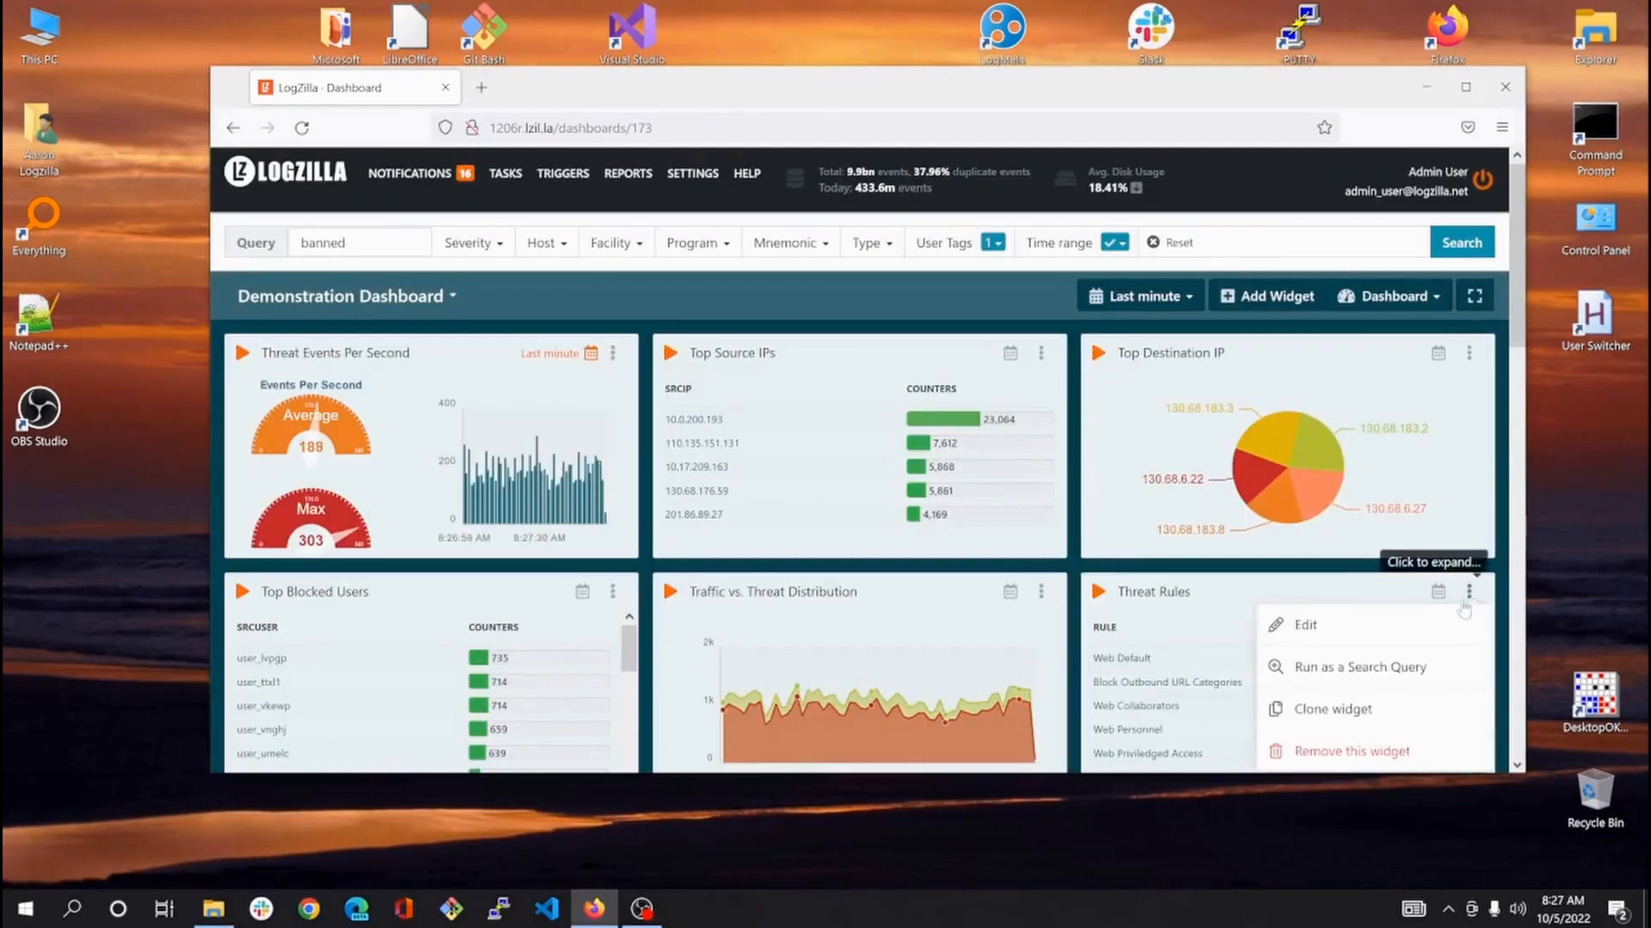
{"action": "left_click", "coordinate": [1403, 628]}
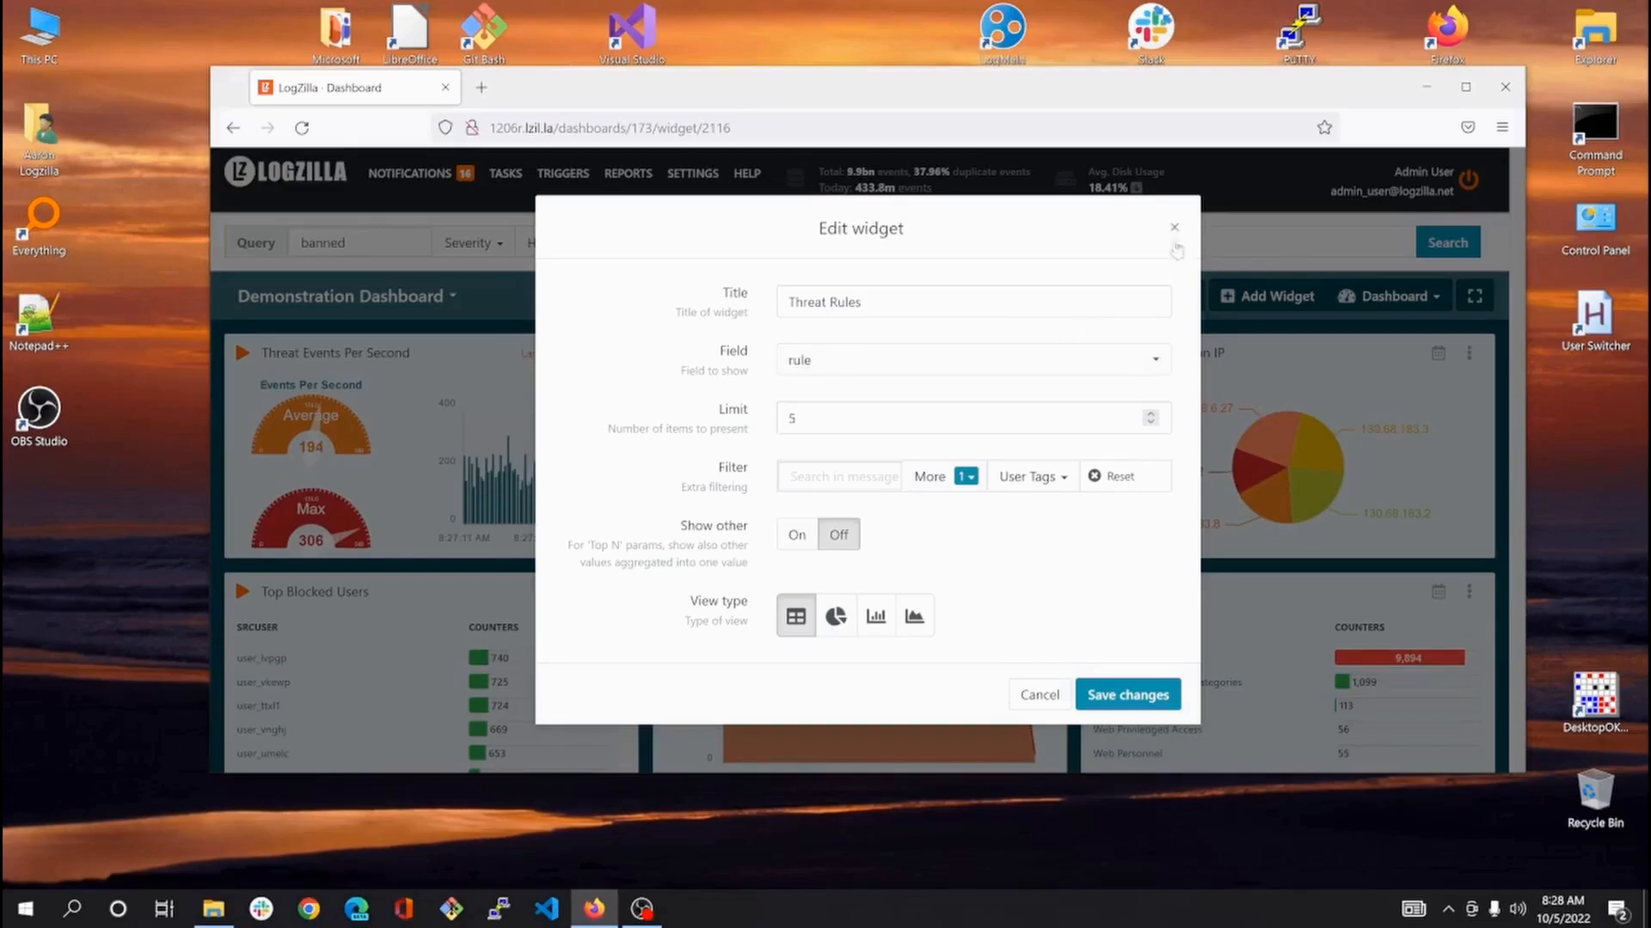
{"action": "left_click", "coordinate": [1241, 564]}
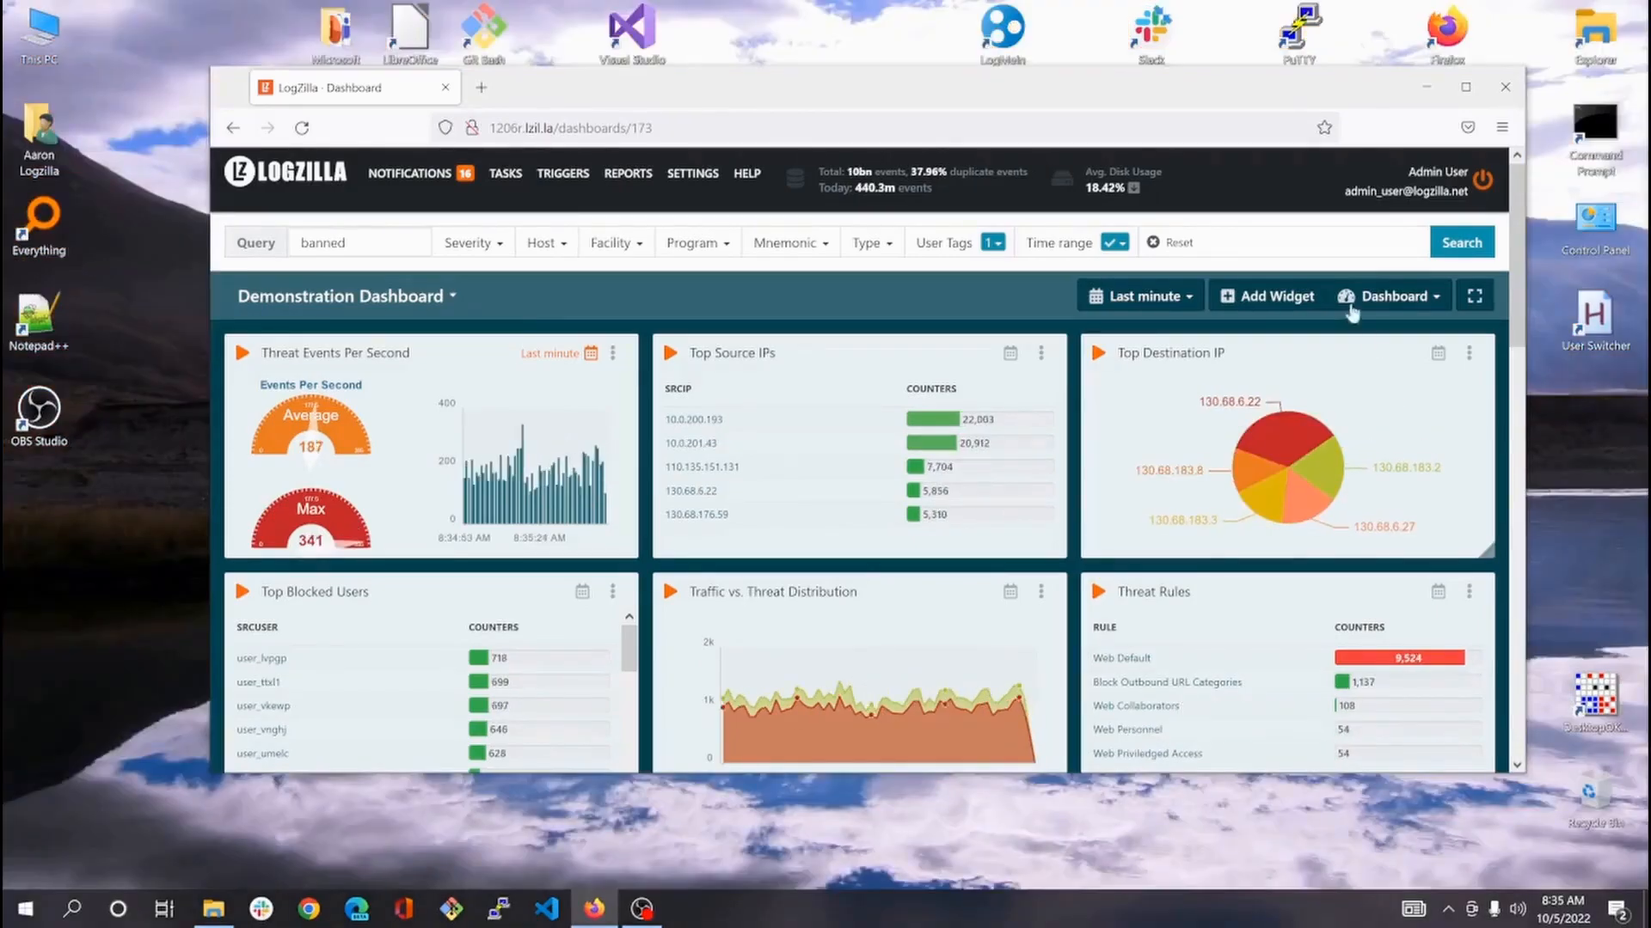
Add the Top Programs widget to the Demonstration Dashboard and close the widget list
{"action": "left_click", "coordinate": [1287, 296]}
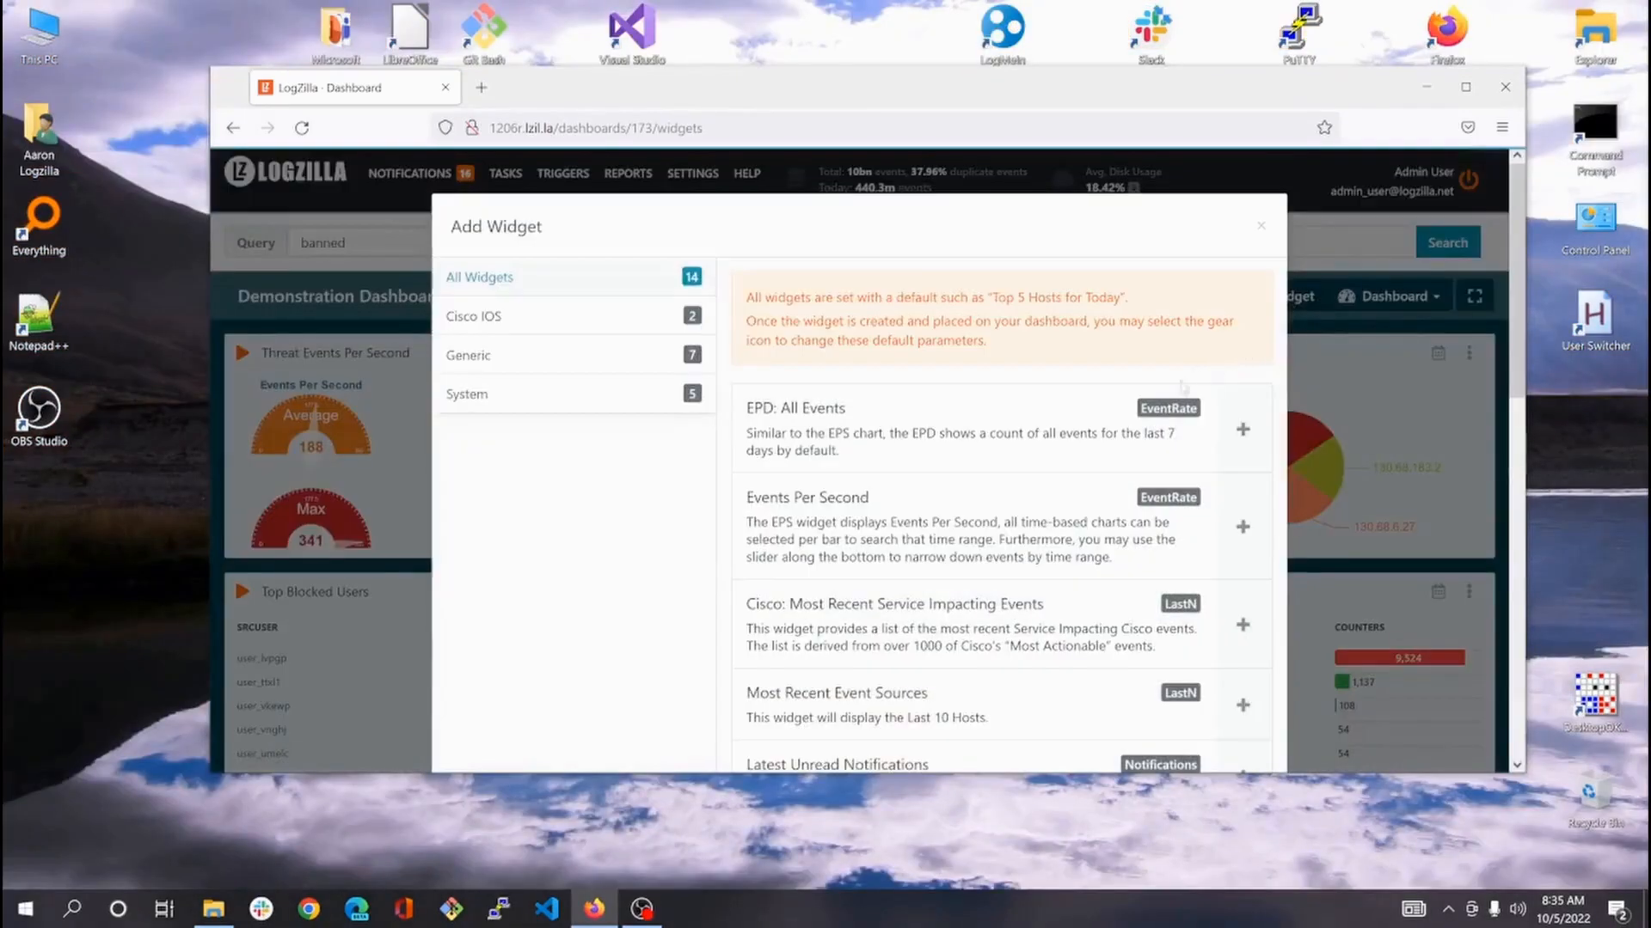
{"action": "scroll", "coordinate": [1137, 543], "scroll_direction": "down", "scroll_amount": 10}
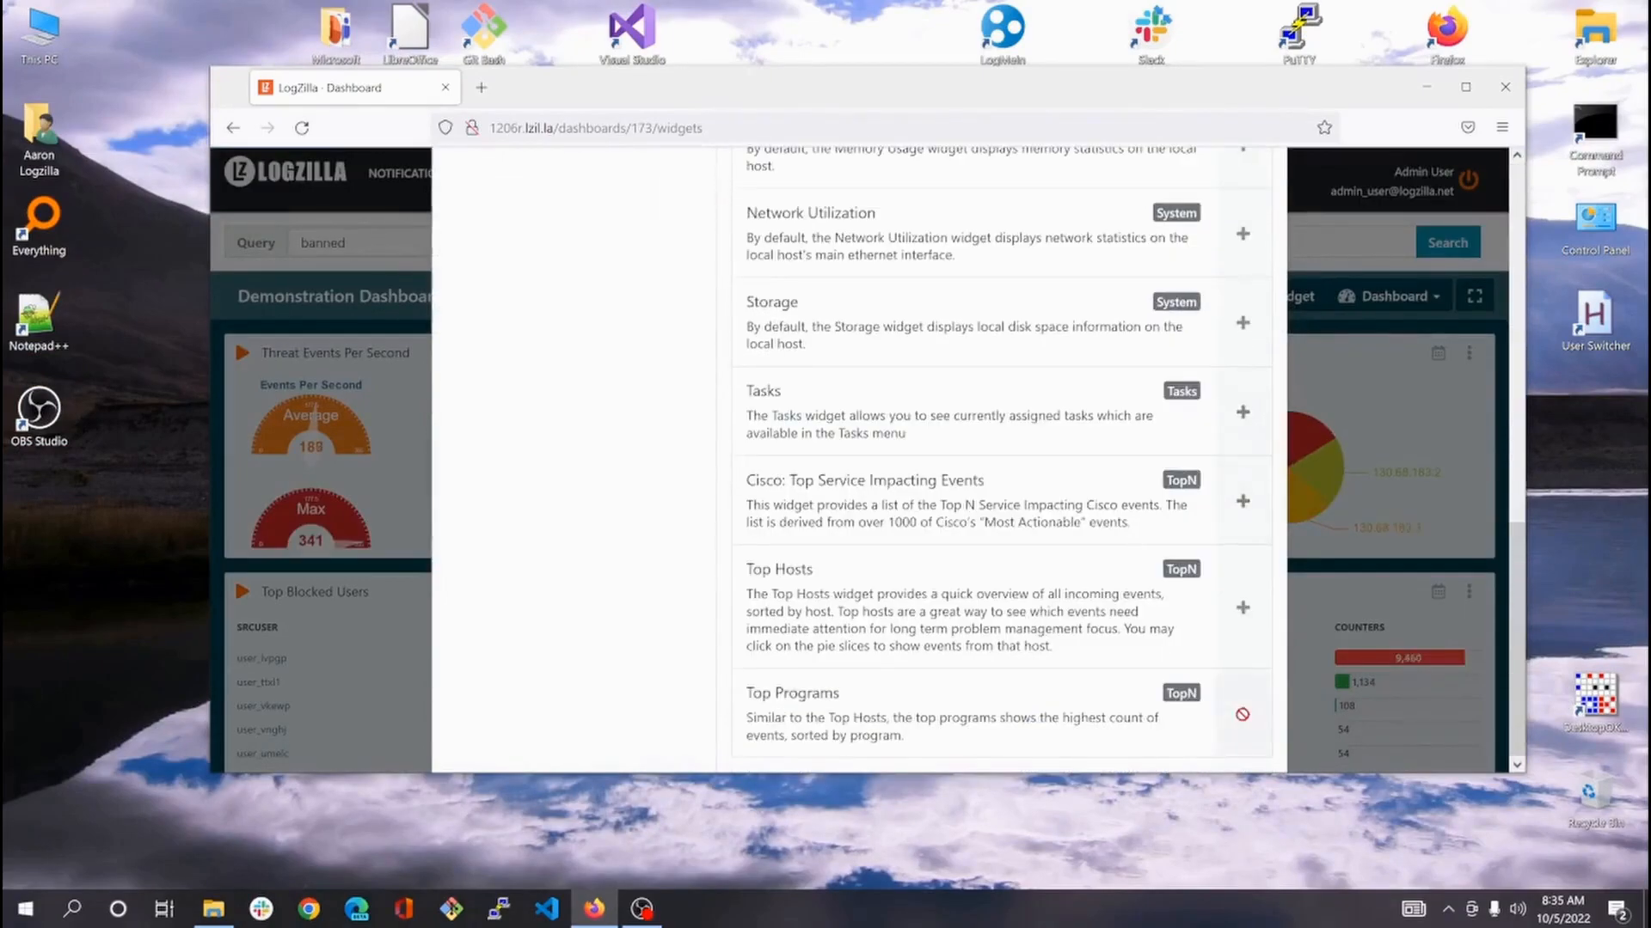
{"action": "left_click", "coordinate": [1242, 714]}
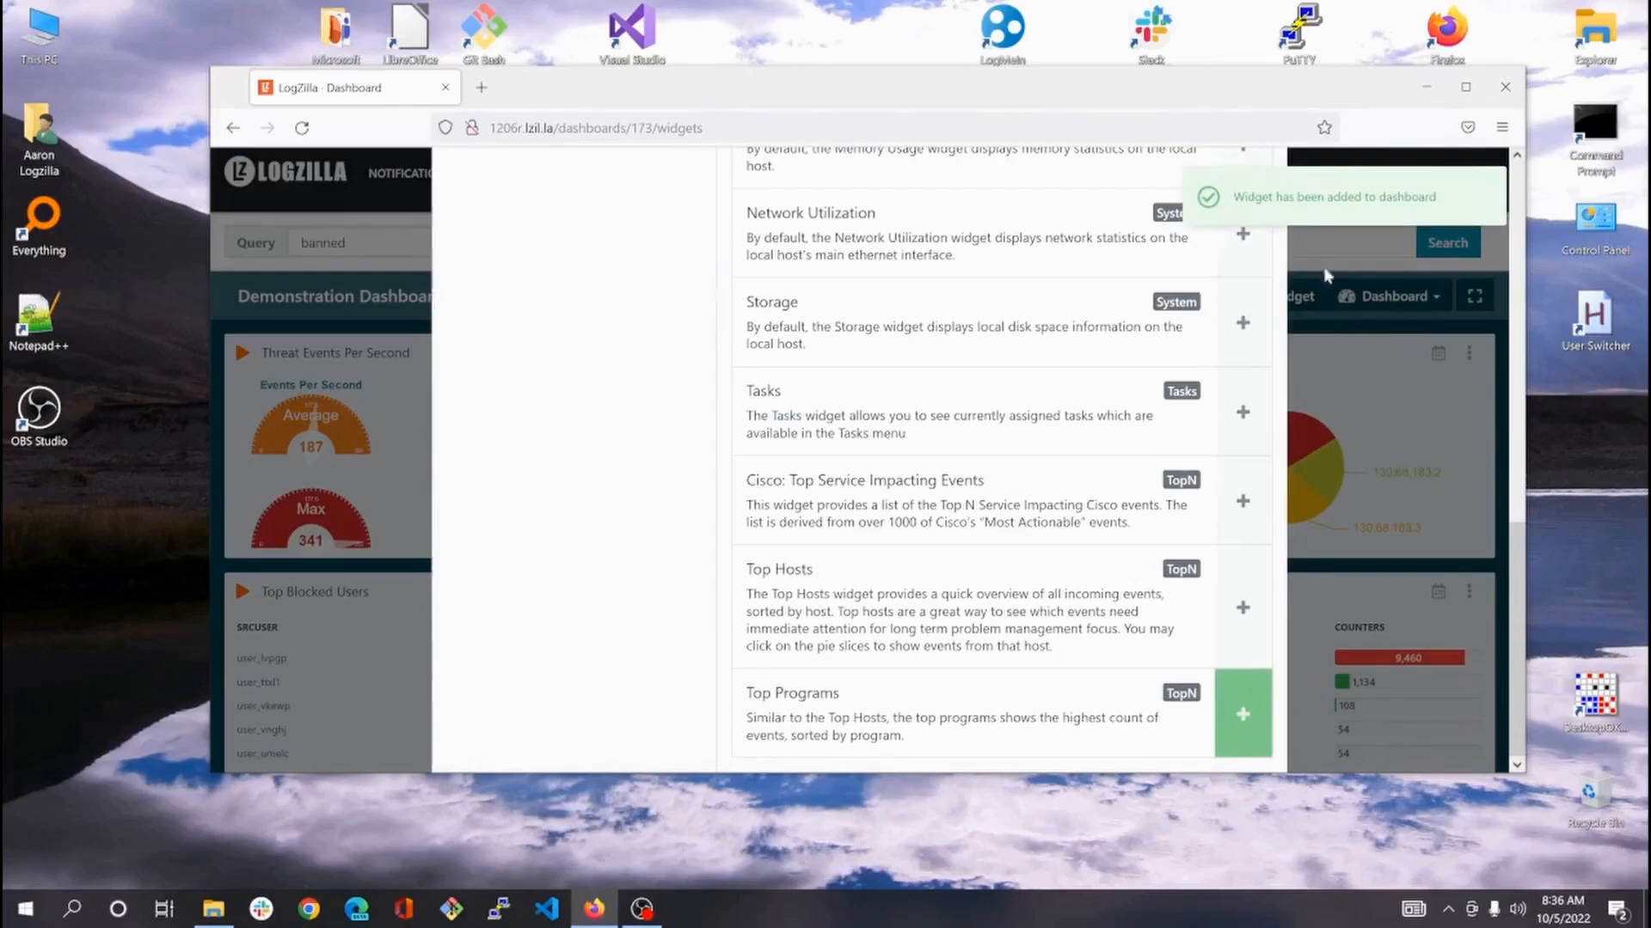
{"action": "left_click", "coordinate": [1355, 235]}
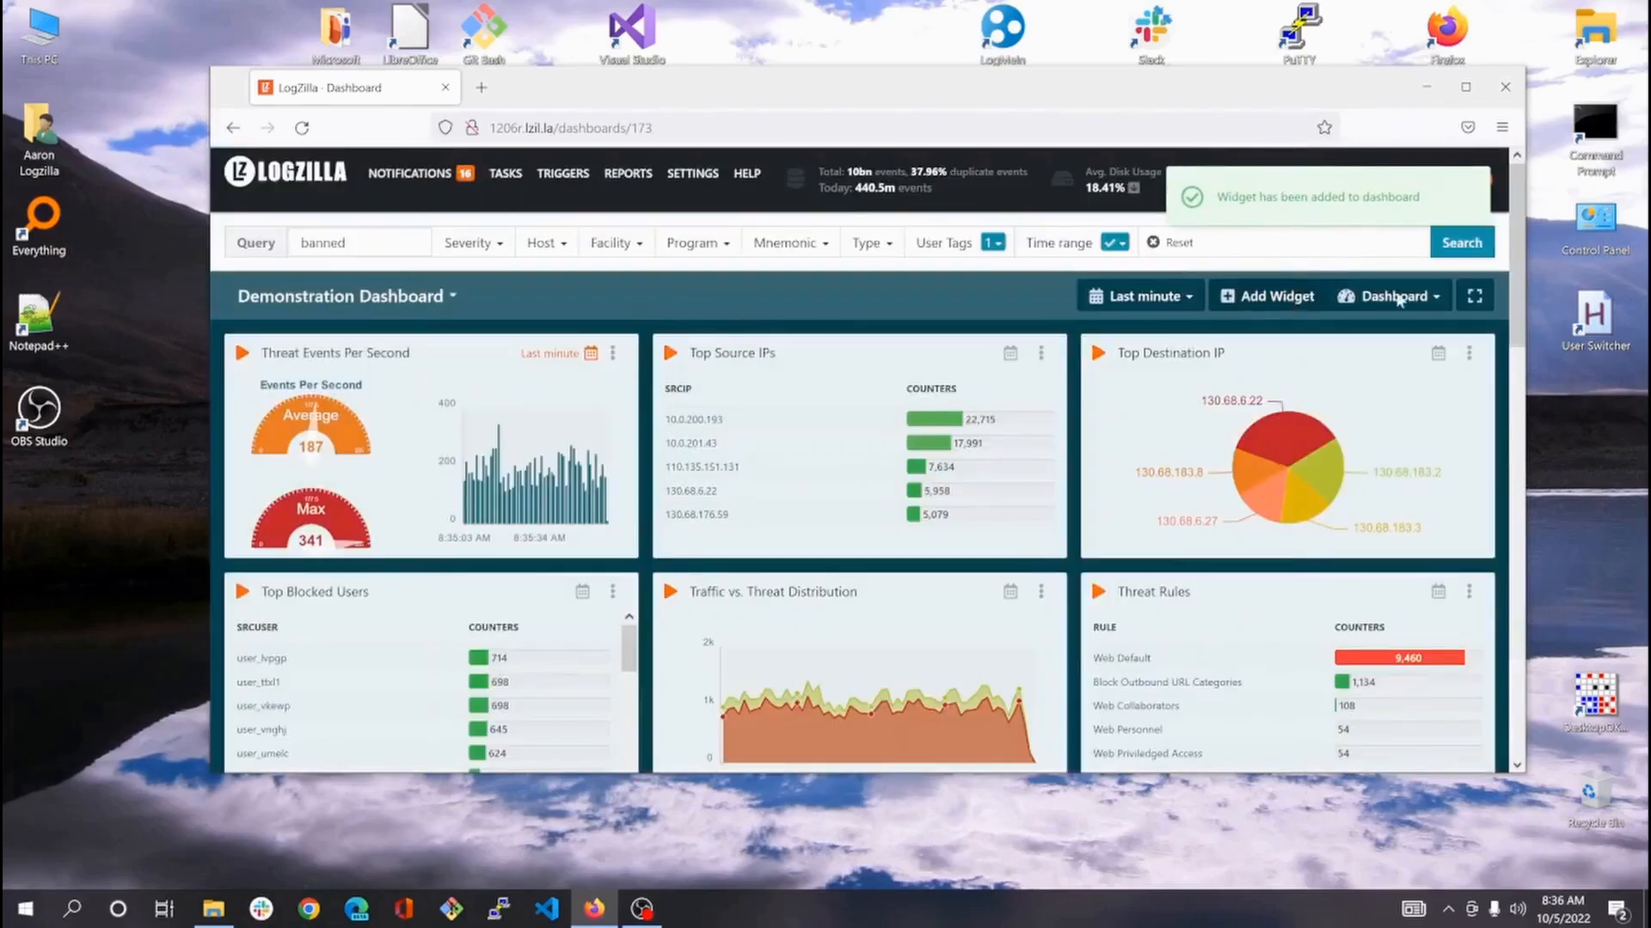
Edit the new Top Programs widget to show the DstIP field as a pie chart and save the changes
{"action": "scroll", "coordinate": [1407, 460], "scroll_direction": "down", "scroll_amount": 7}
{"action": "scroll", "coordinate": [1406, 459], "scroll_direction": "down", "scroll_amount": 4}
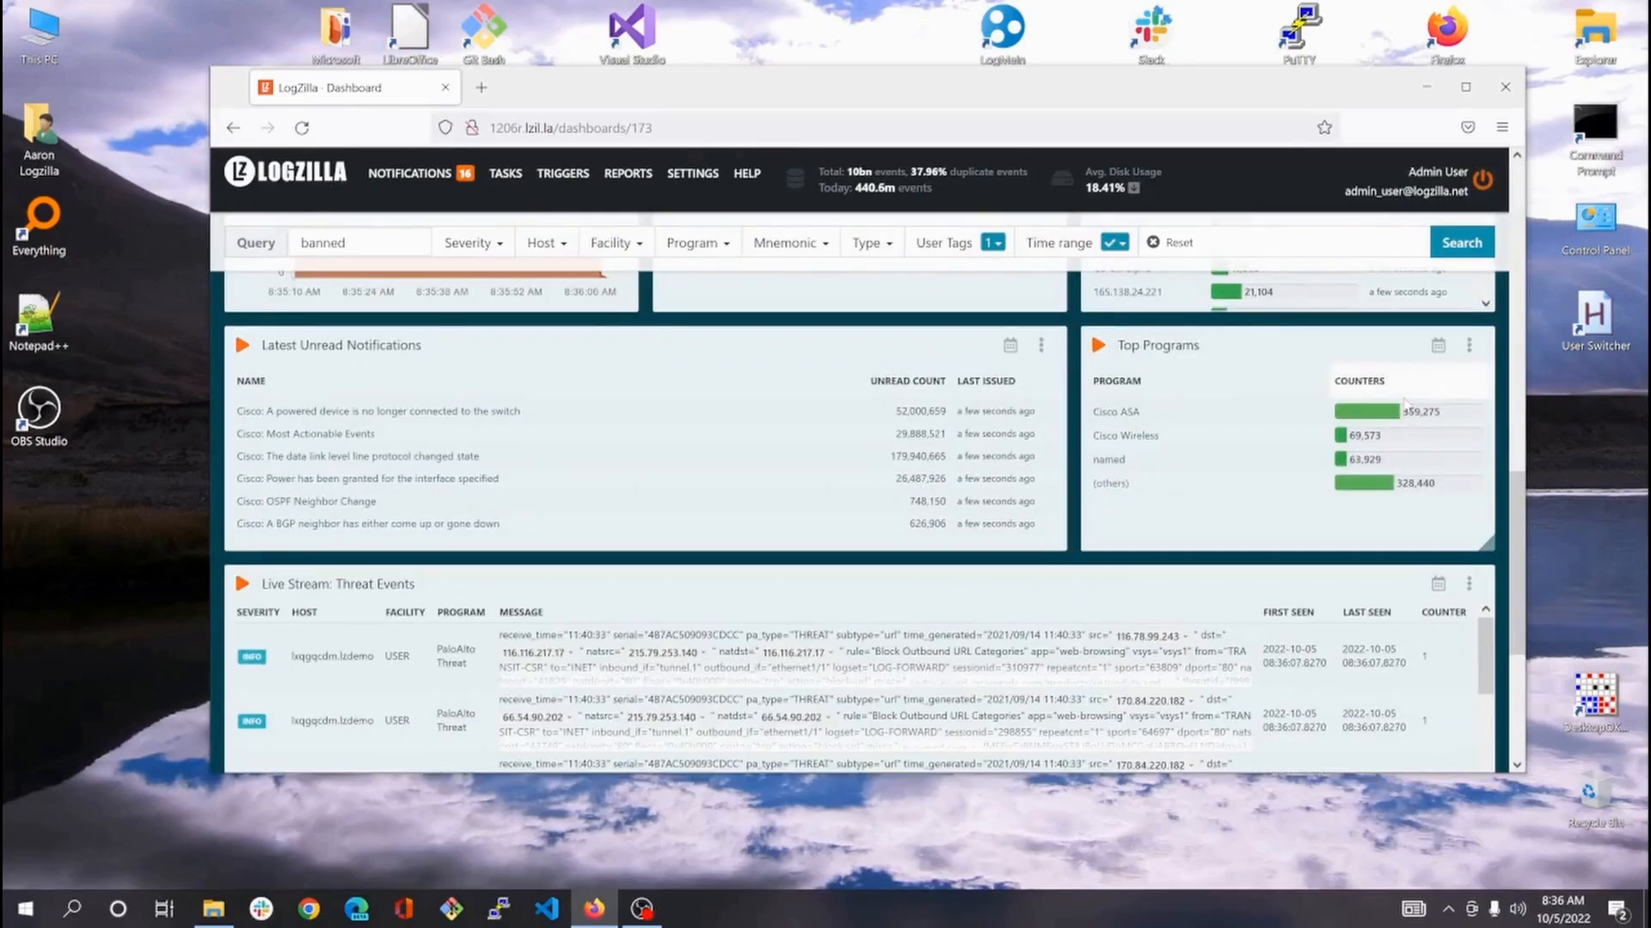
{"action": "left_click", "coordinate": [1466, 352]}
{"action": "left_click", "coordinate": [1390, 386]}
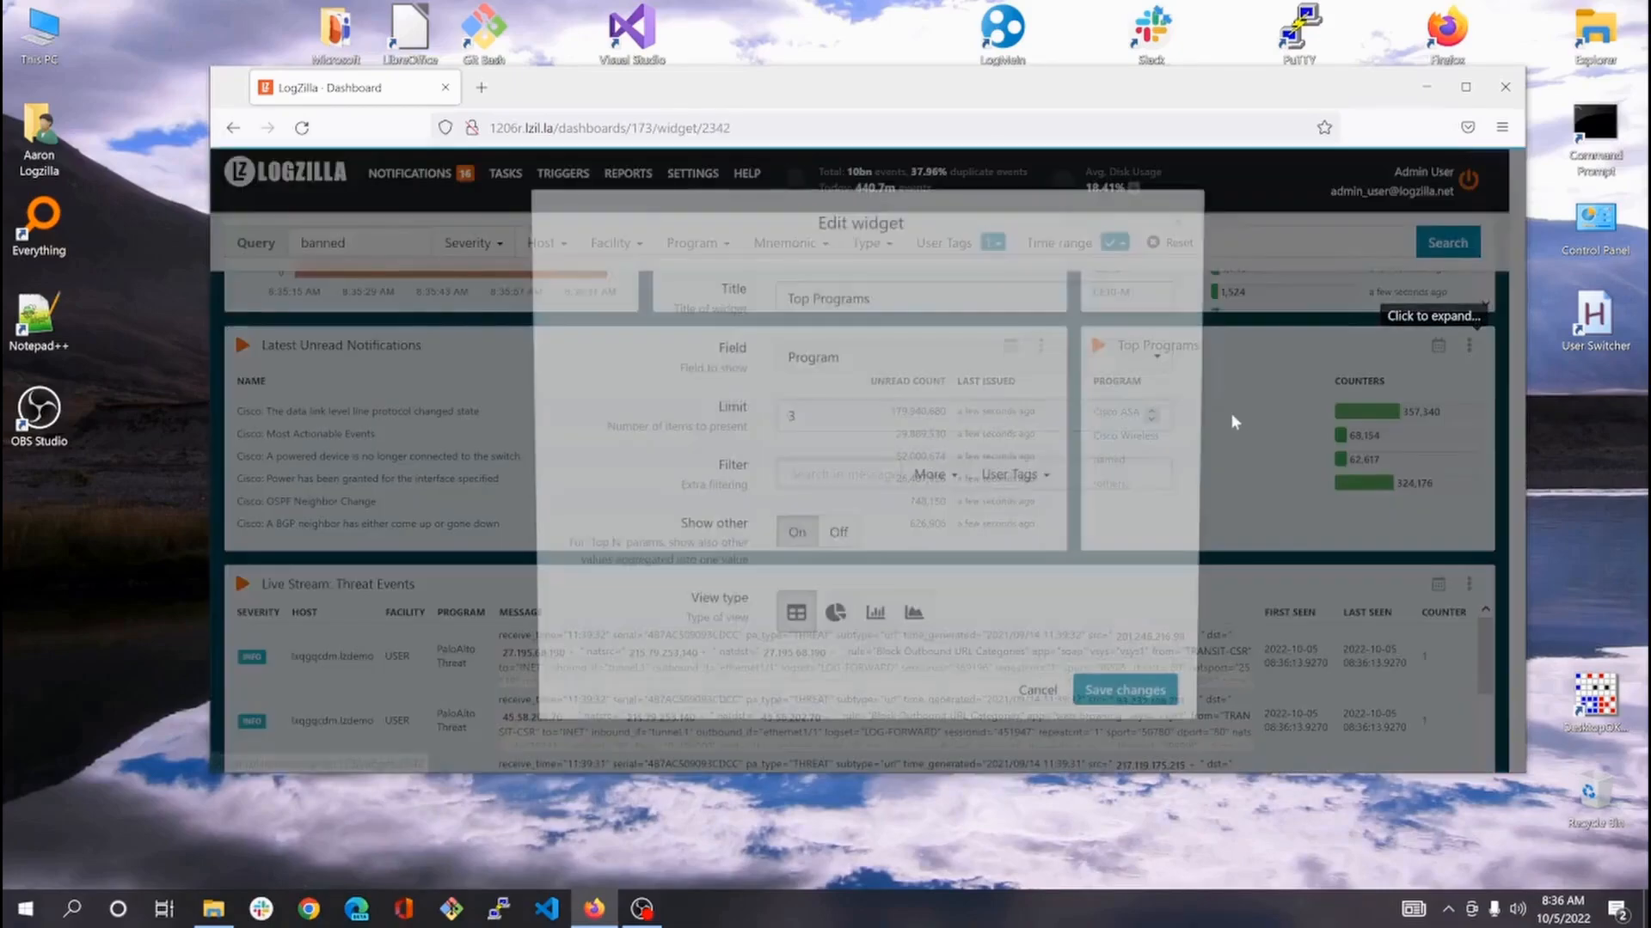
{"action": "left_click", "coordinate": [1131, 378]}
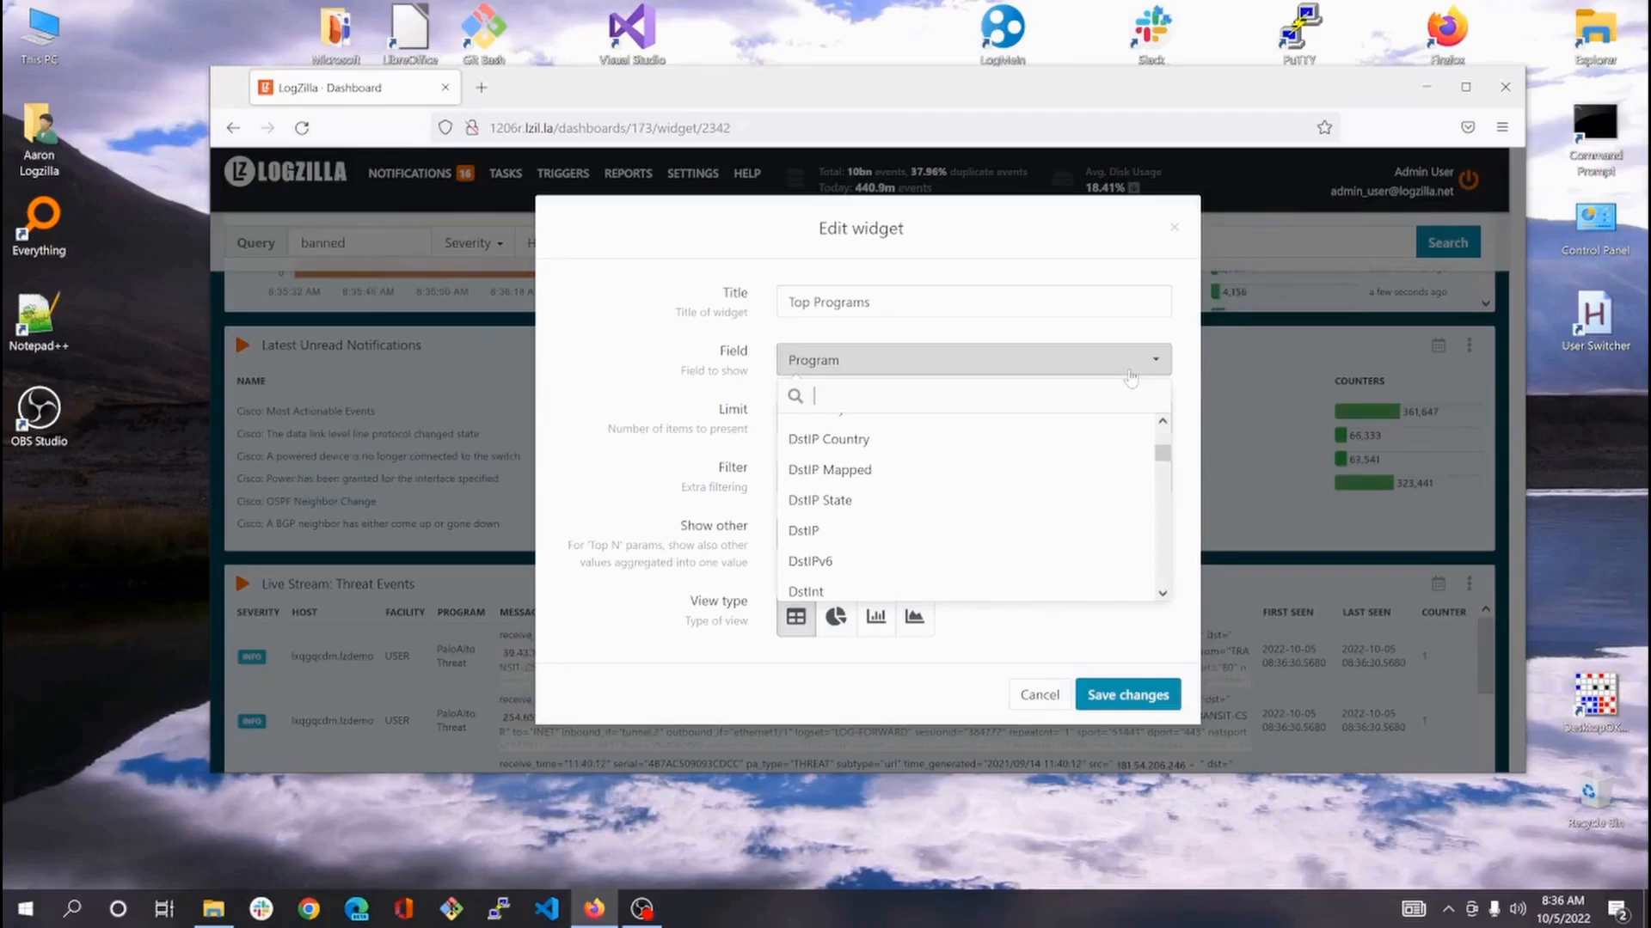
{"action": "left_click", "coordinate": [894, 531]}
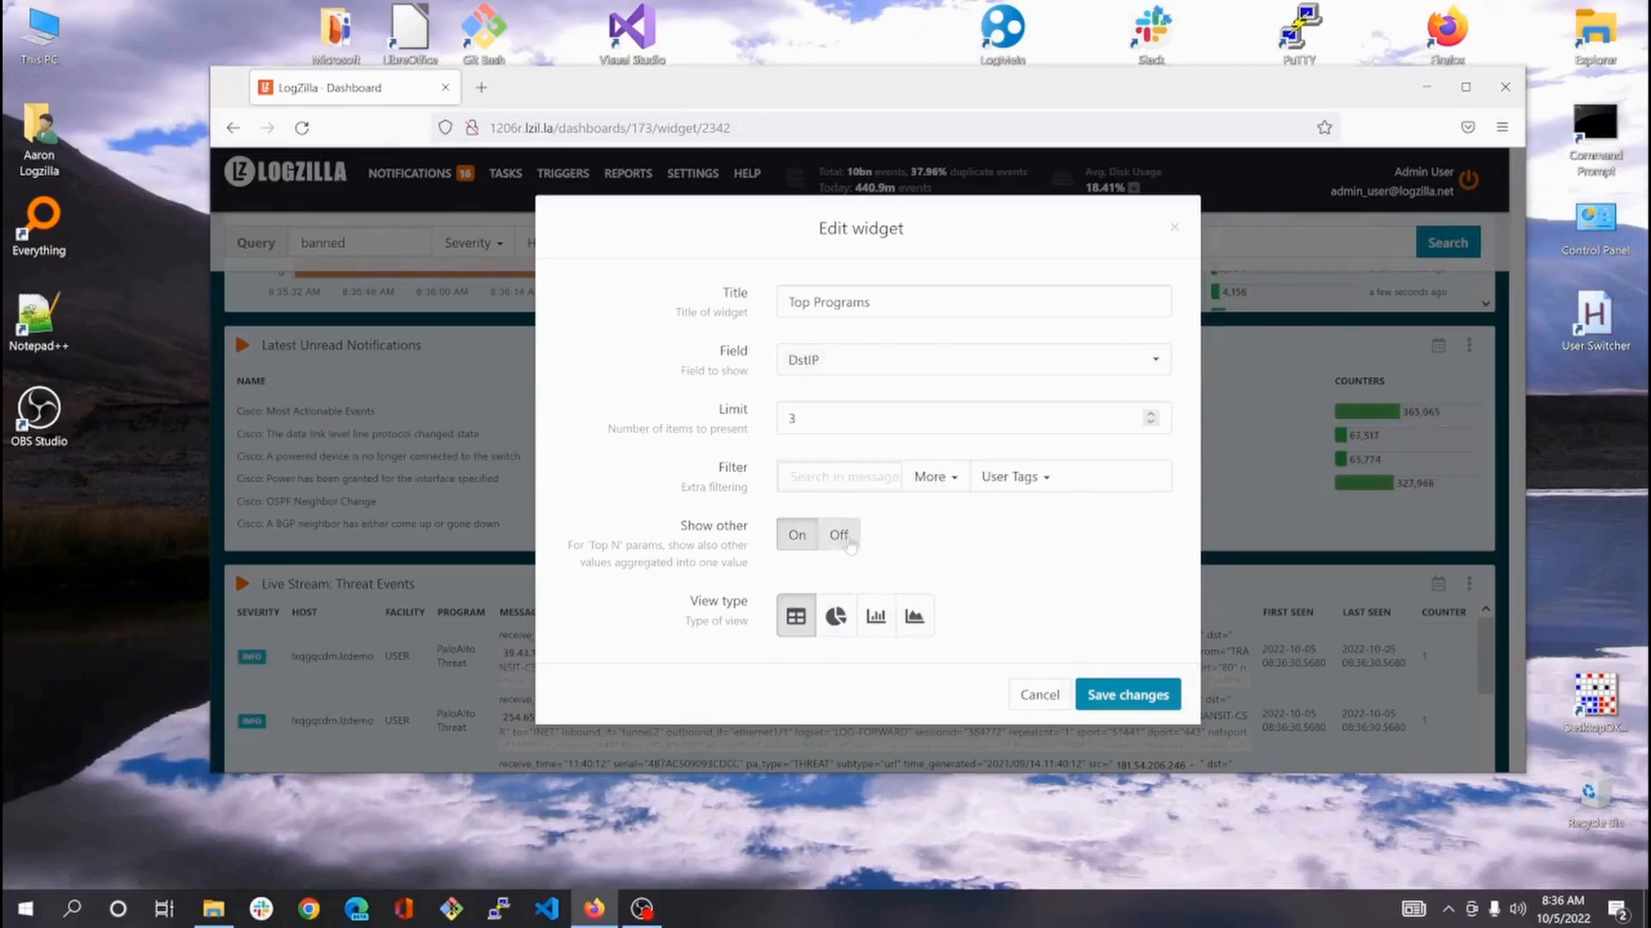
{"action": "left_click", "coordinate": [835, 617]}
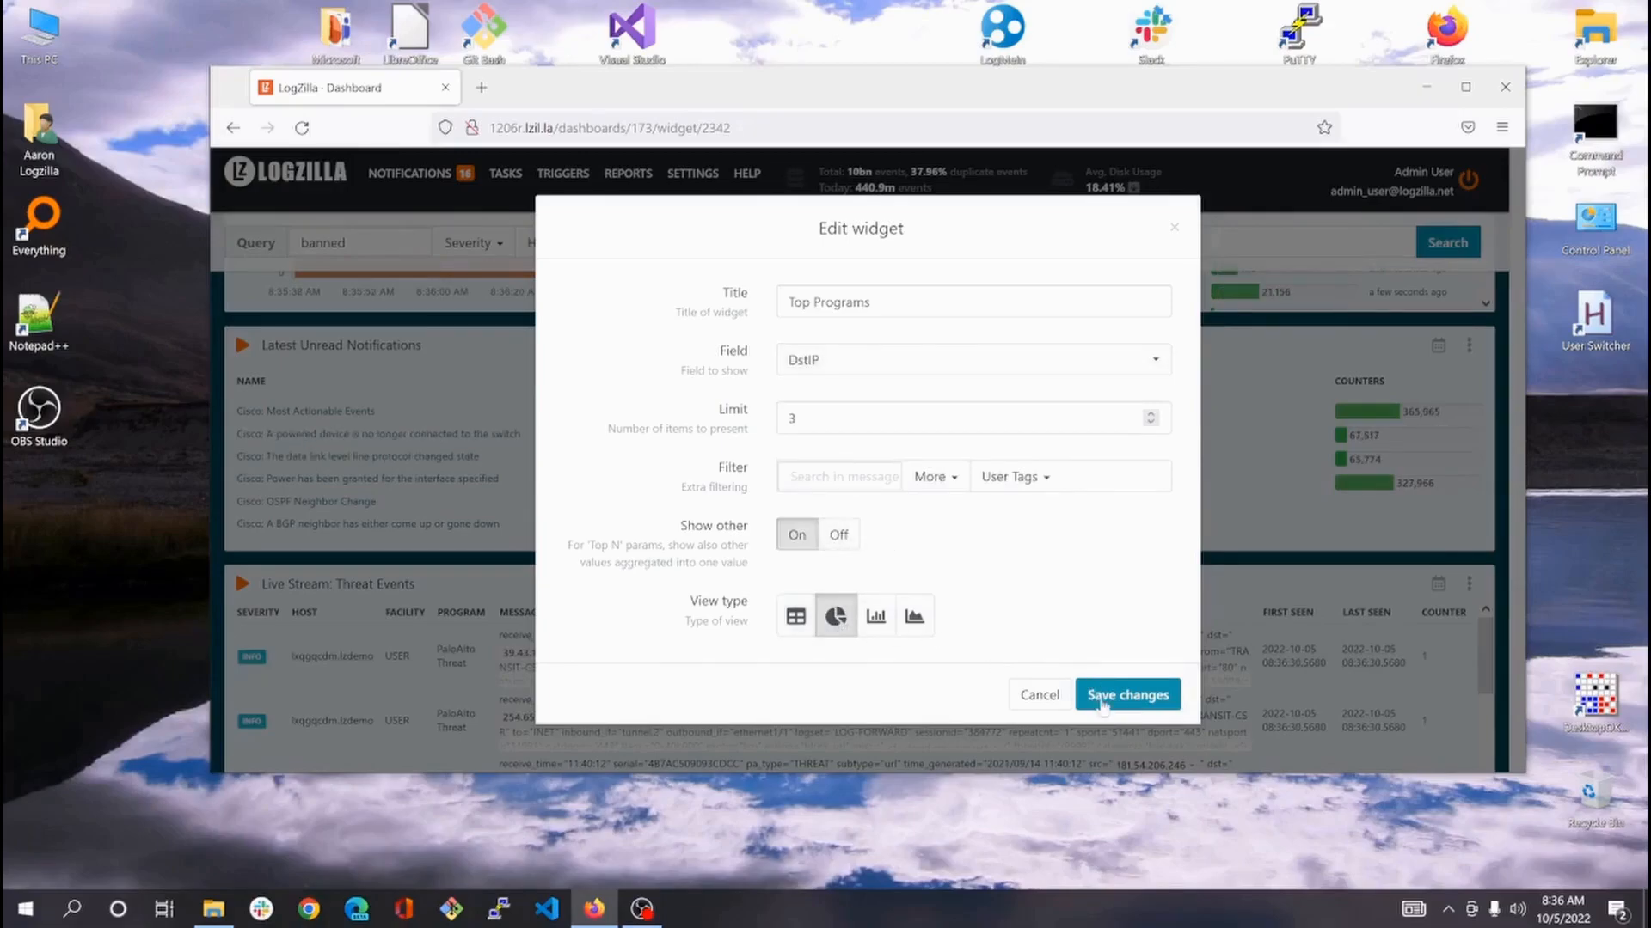
{"action": "left_click", "coordinate": [1101, 698]}
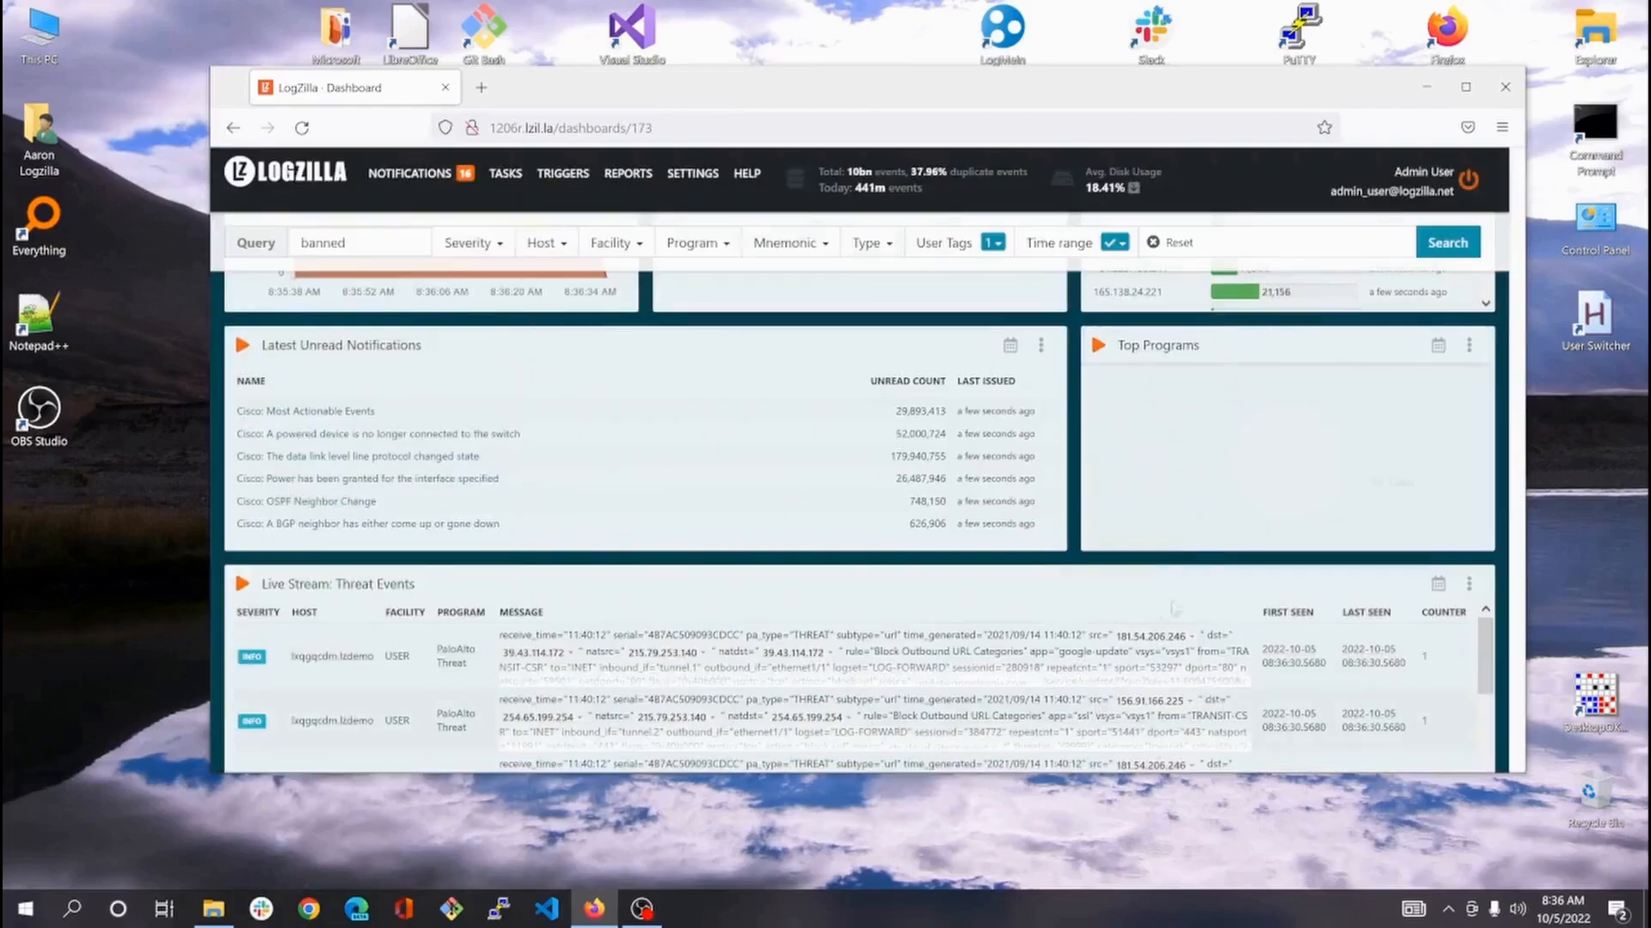
Set the Top Programs widget's view type to table and save the changes
{"action": "scroll", "coordinate": [1225, 497], "scroll_direction": "up", "scroll_amount": 3}
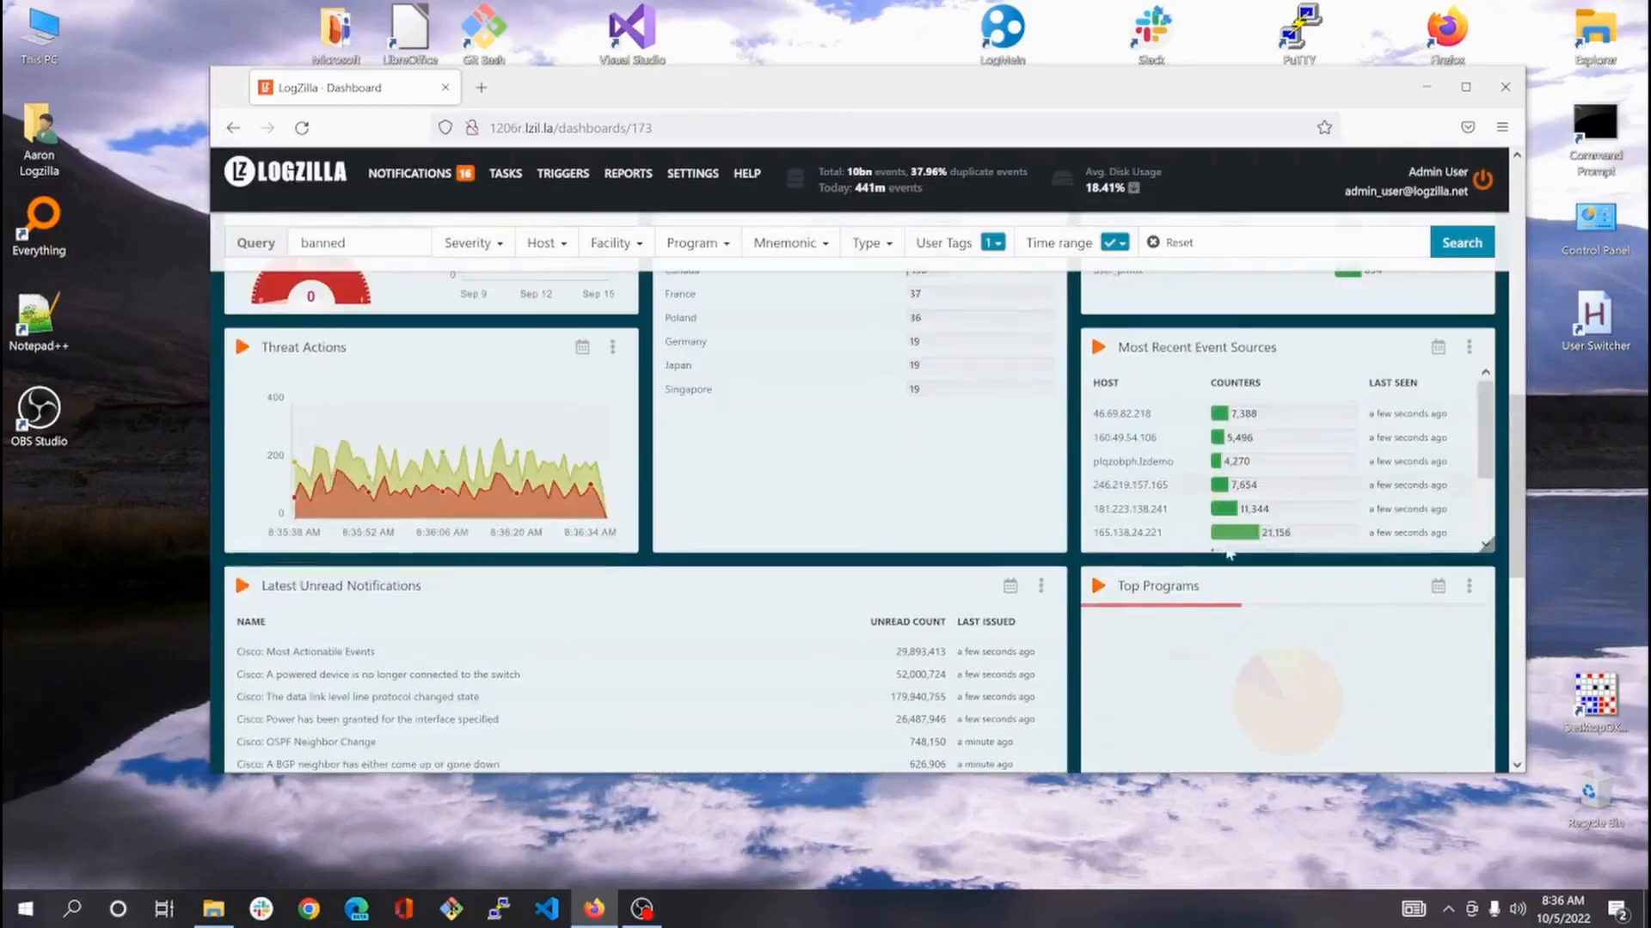
{"action": "scroll", "coordinate": [875, 493], "scroll_direction": "down", "scroll_amount": 2}
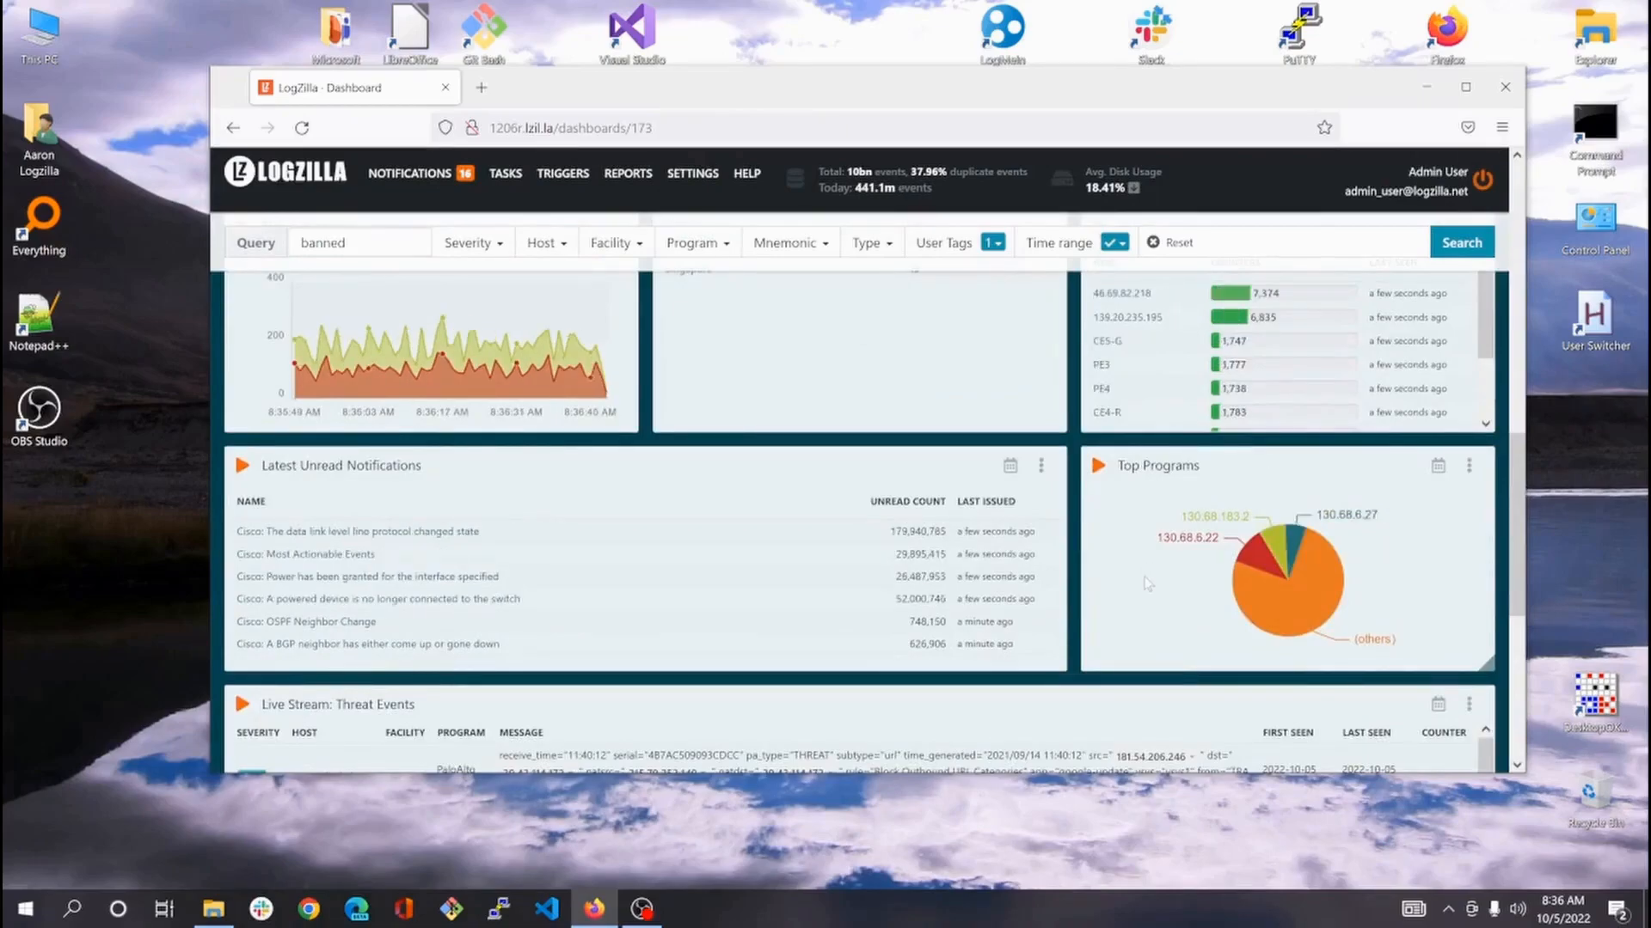
{"action": "left_click", "coordinate": [1470, 465]}
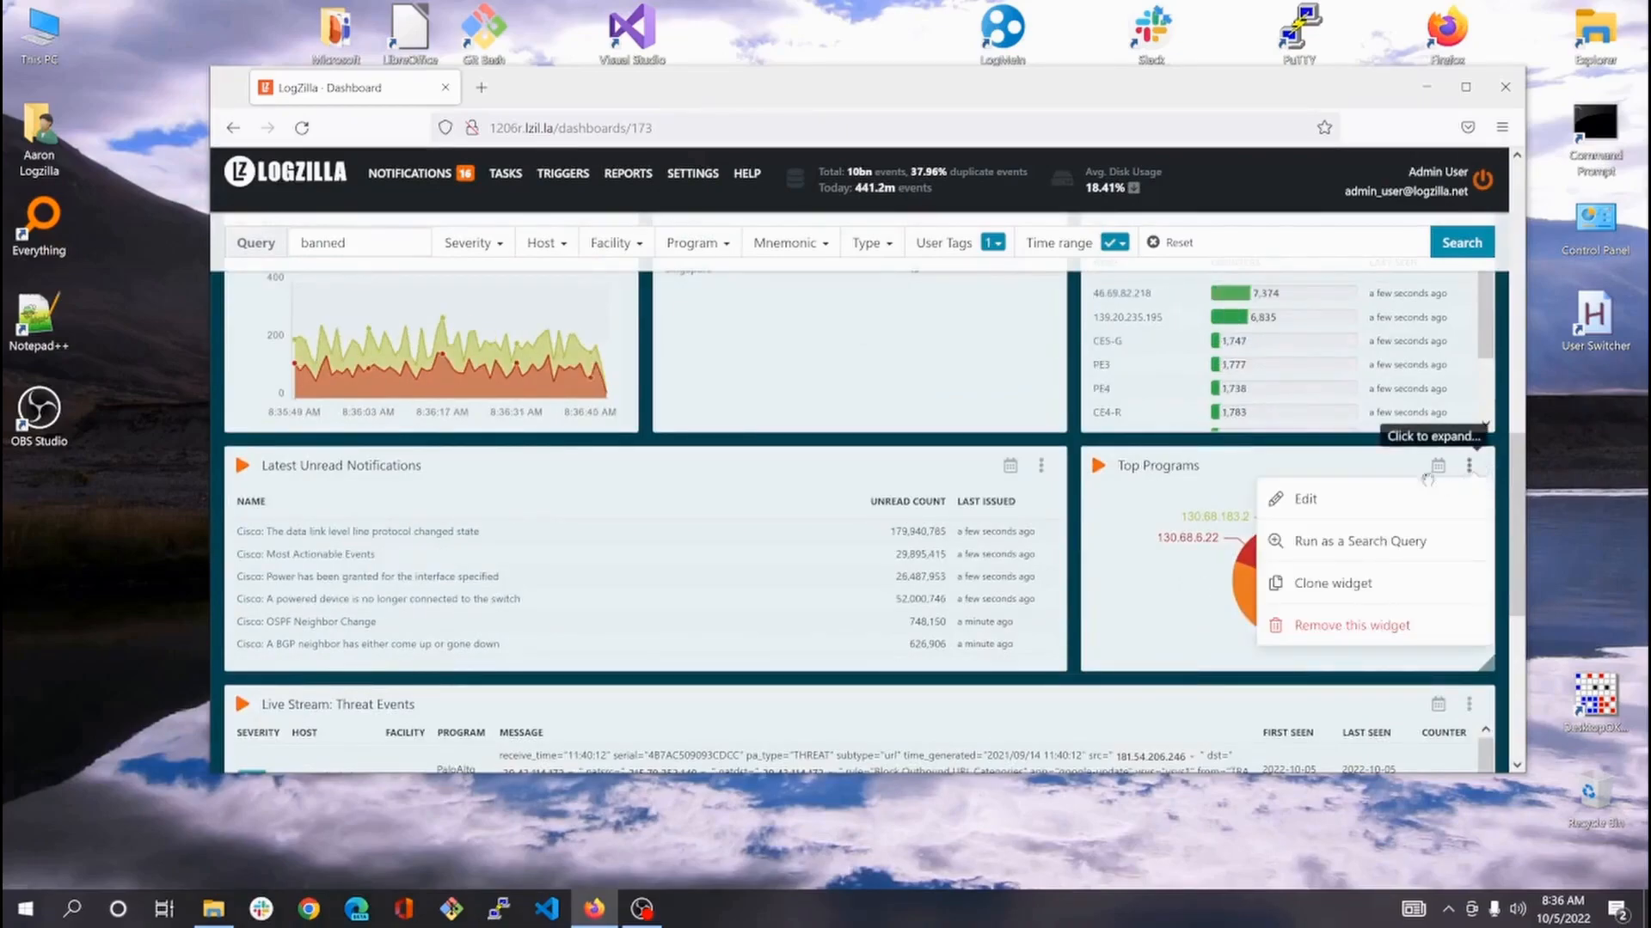
{"action": "left_click", "coordinate": [1397, 504]}
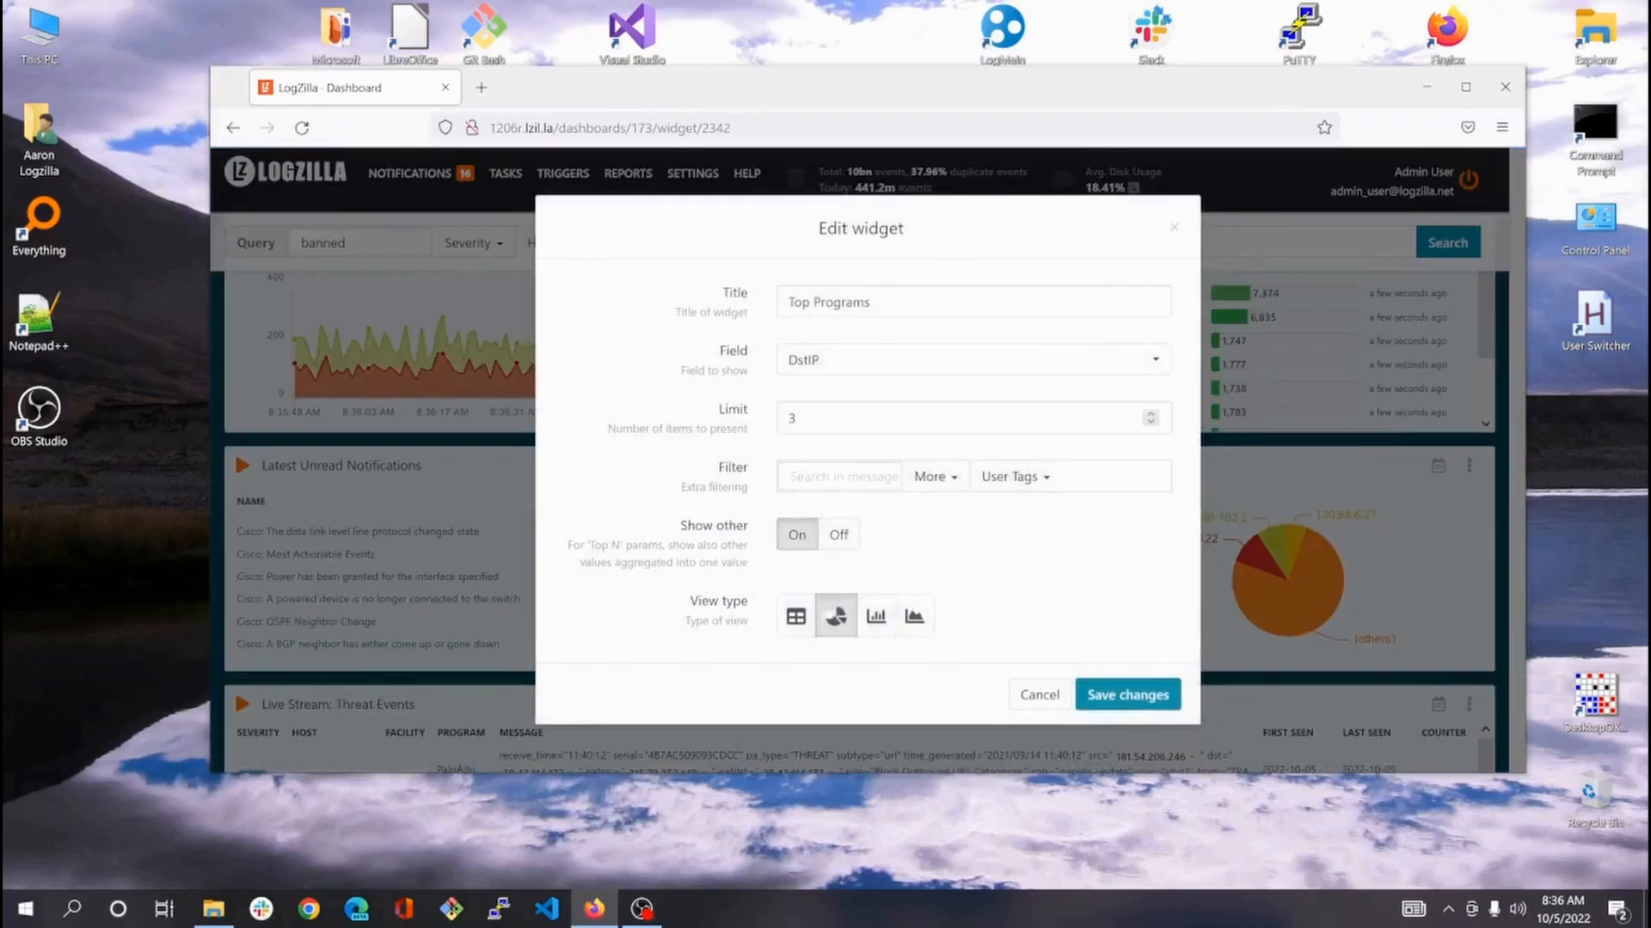
{"action": "left_click", "coordinate": [797, 617]}
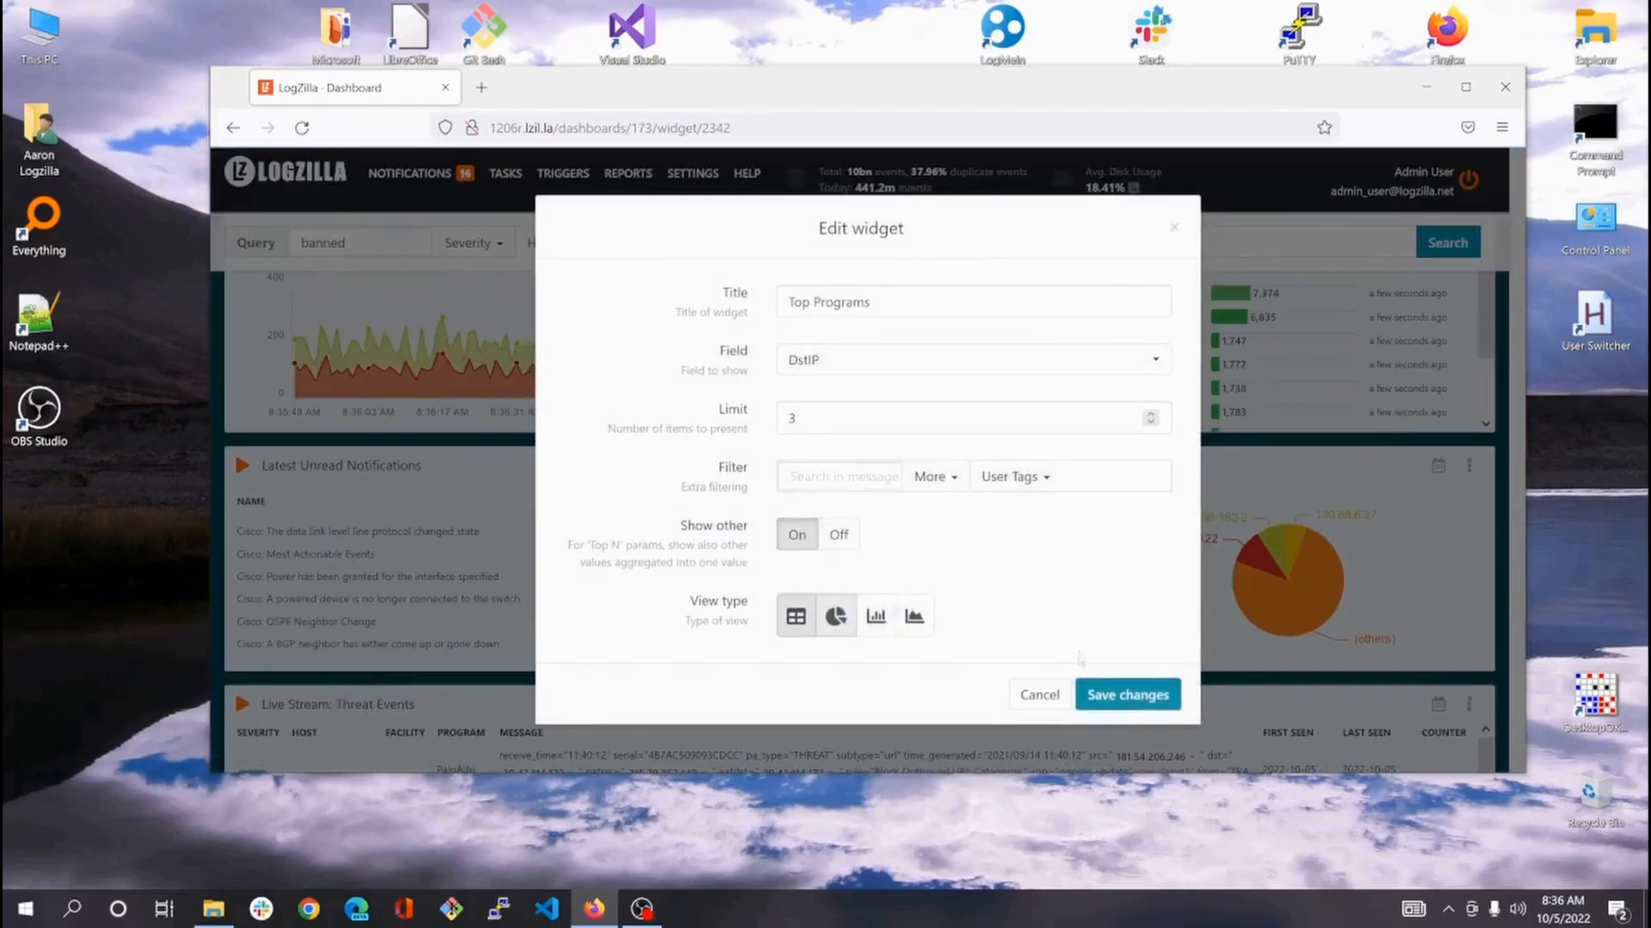
{"action": "left_click", "coordinate": [1114, 696]}
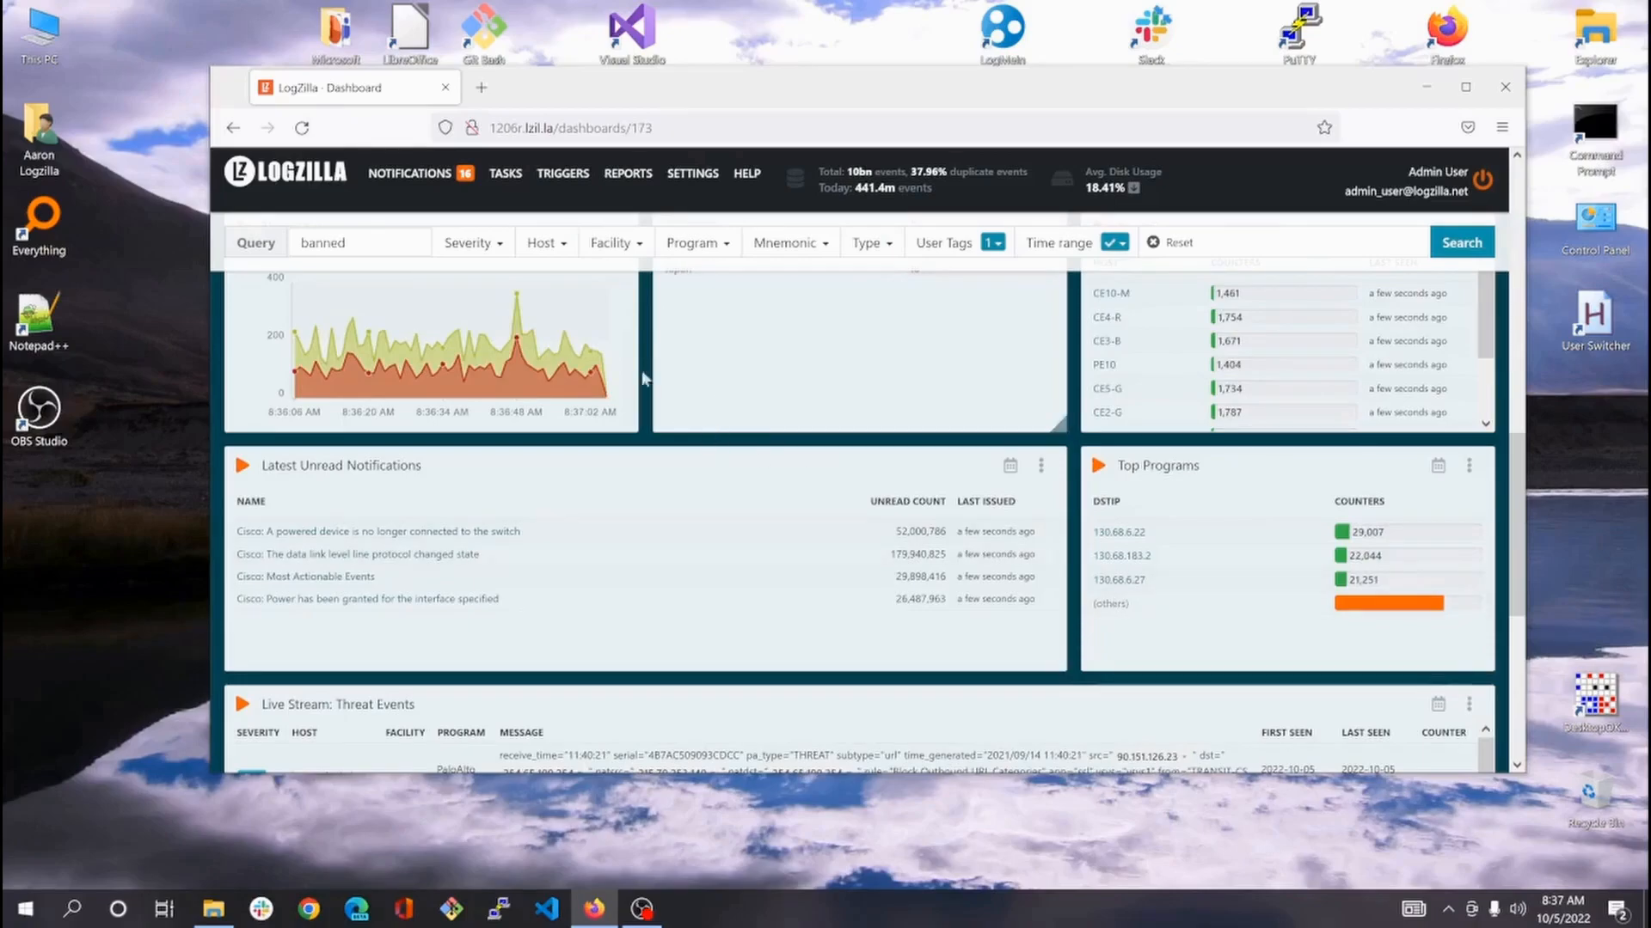
Run the event search for the query "banned" with the existing user tag and time range filters
{"action": "scroll", "coordinate": [1114, 601], "scroll_direction": "up", "scroll_amount": 4}
{"action": "left_click", "coordinate": [348, 242]}
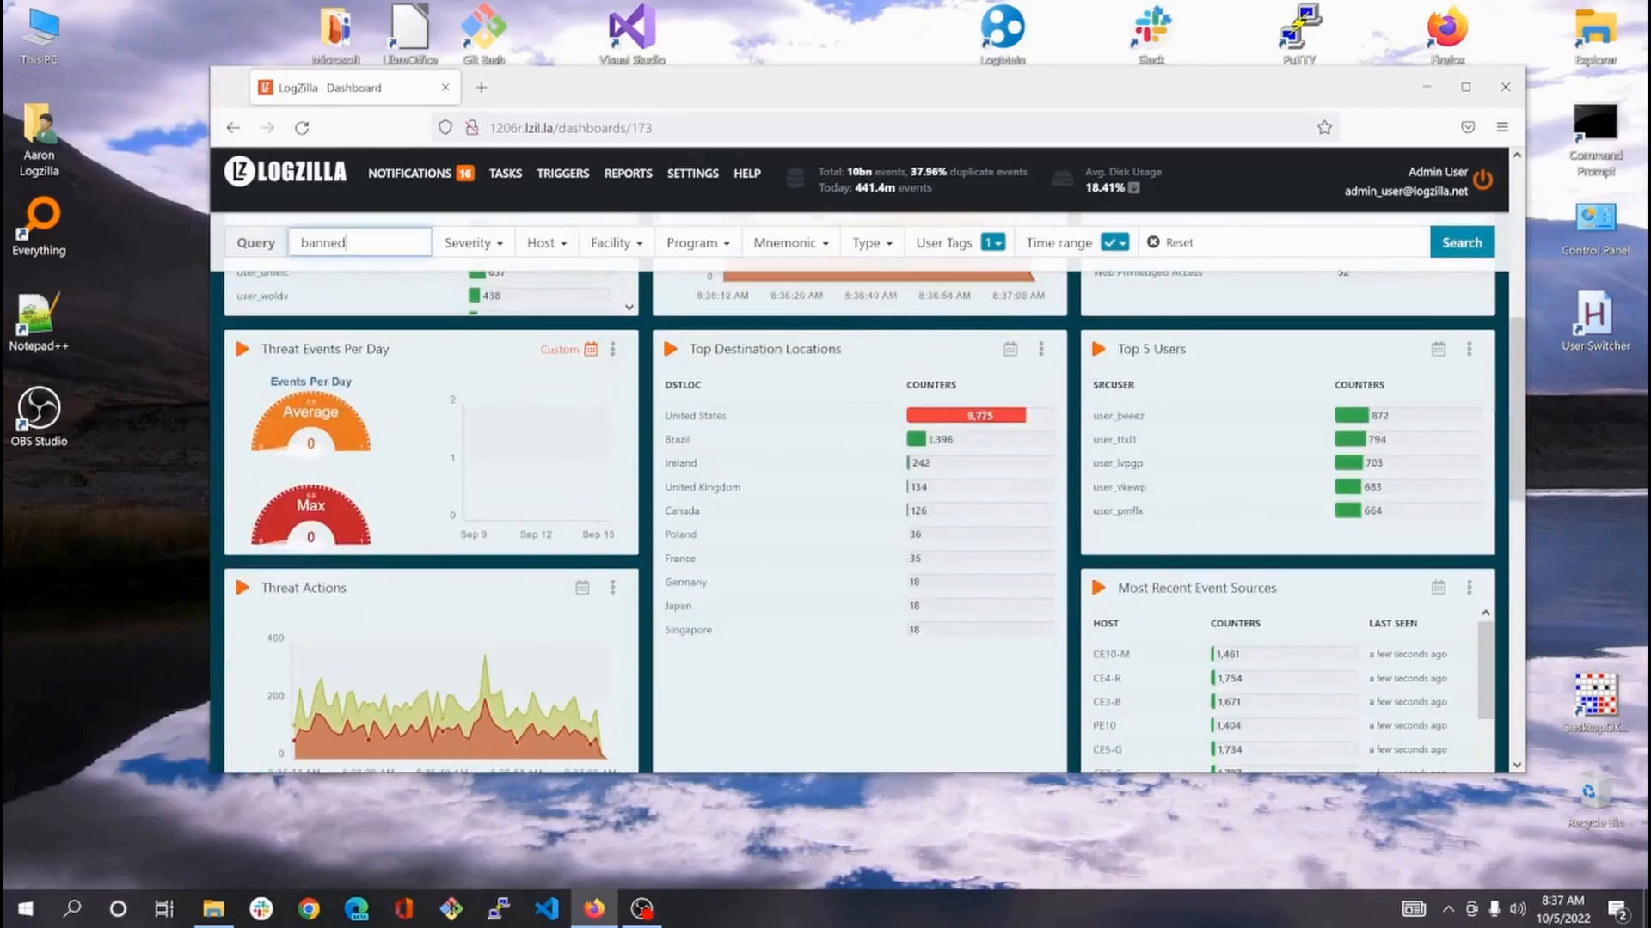
{"action": "left_click", "coordinate": [1469, 244]}
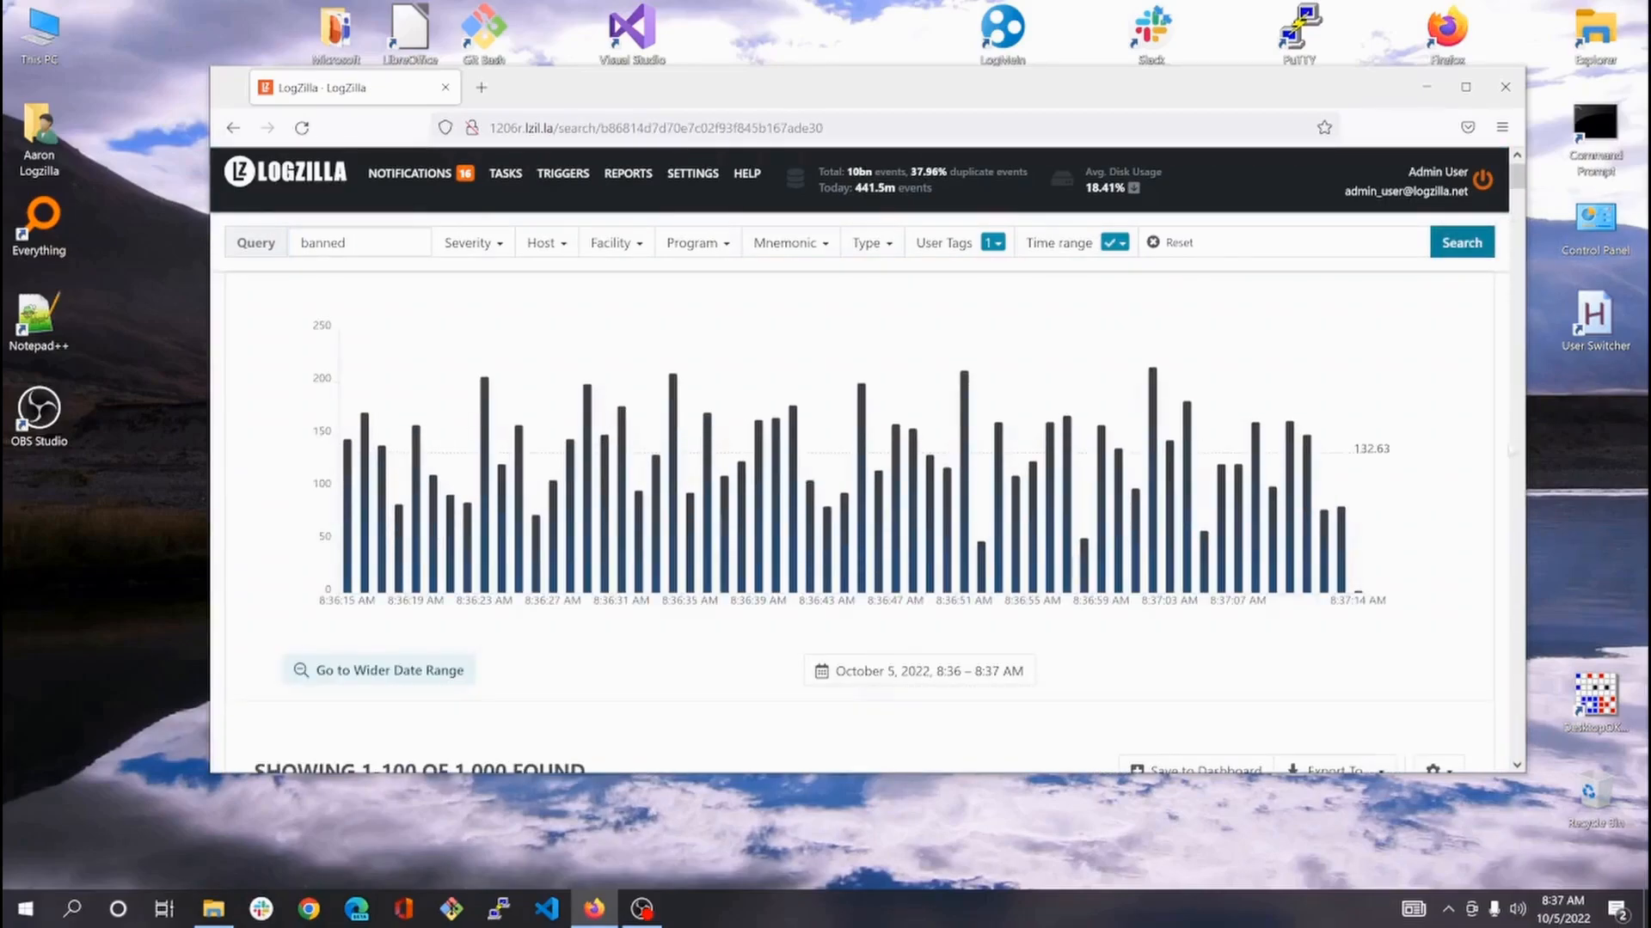
Start saving the search results to a dashboard, with the title "Events containing banned"
{"action": "scroll", "coordinate": [1513, 448], "scroll_direction": "down", "scroll_amount": 4}
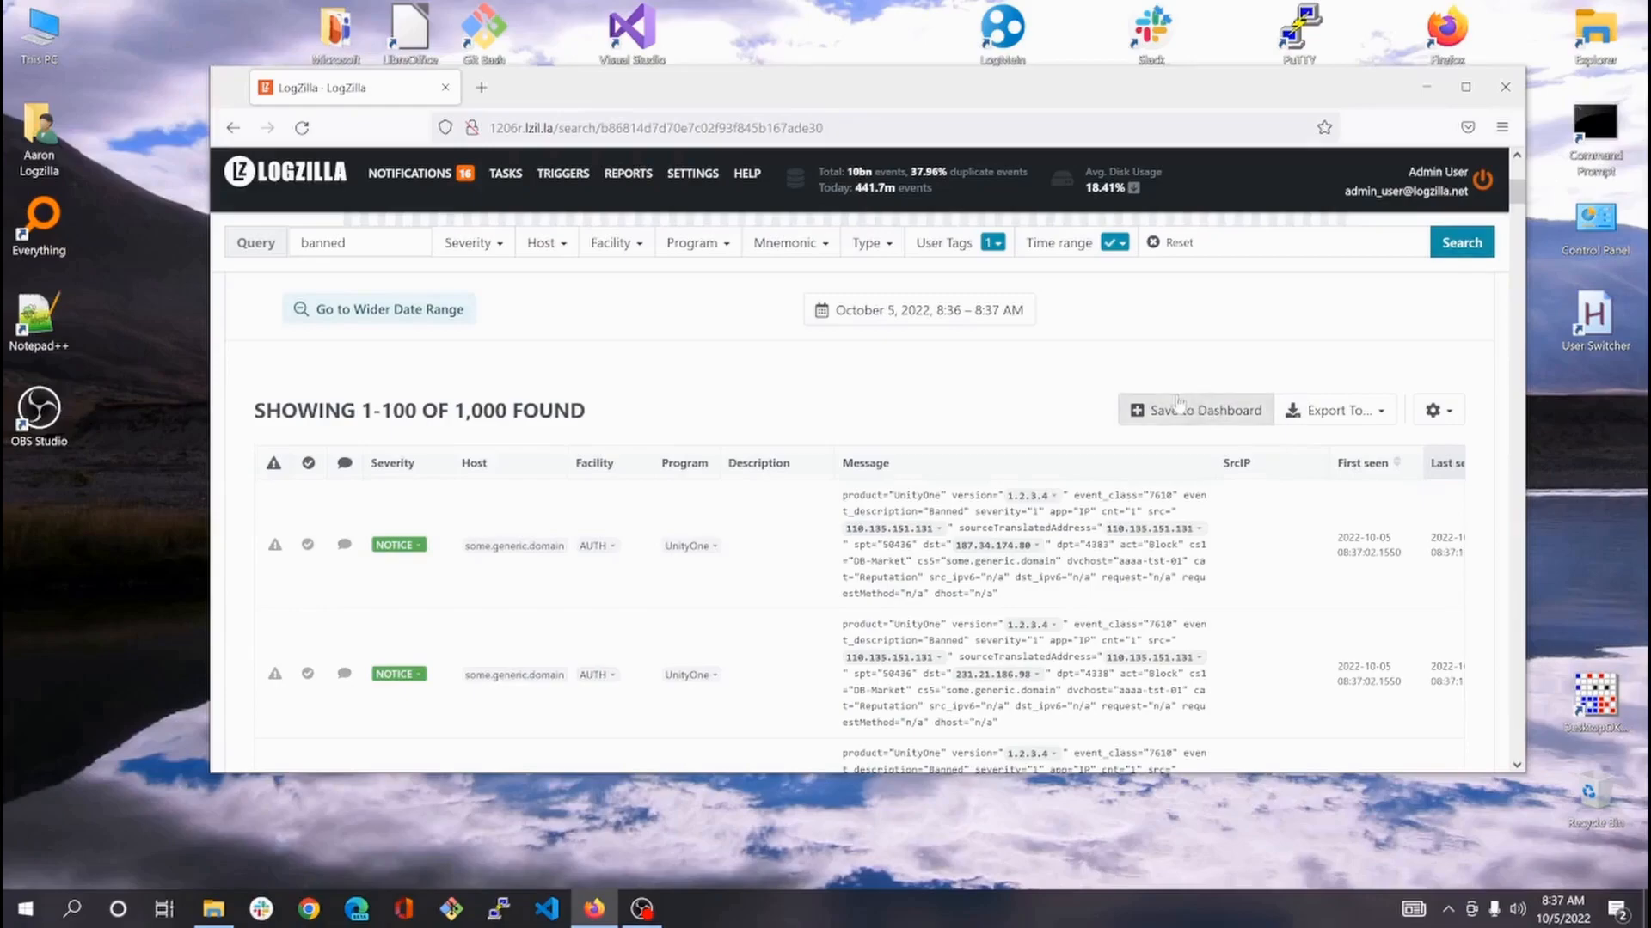
{"action": "left_click", "coordinate": [1127, 411]}
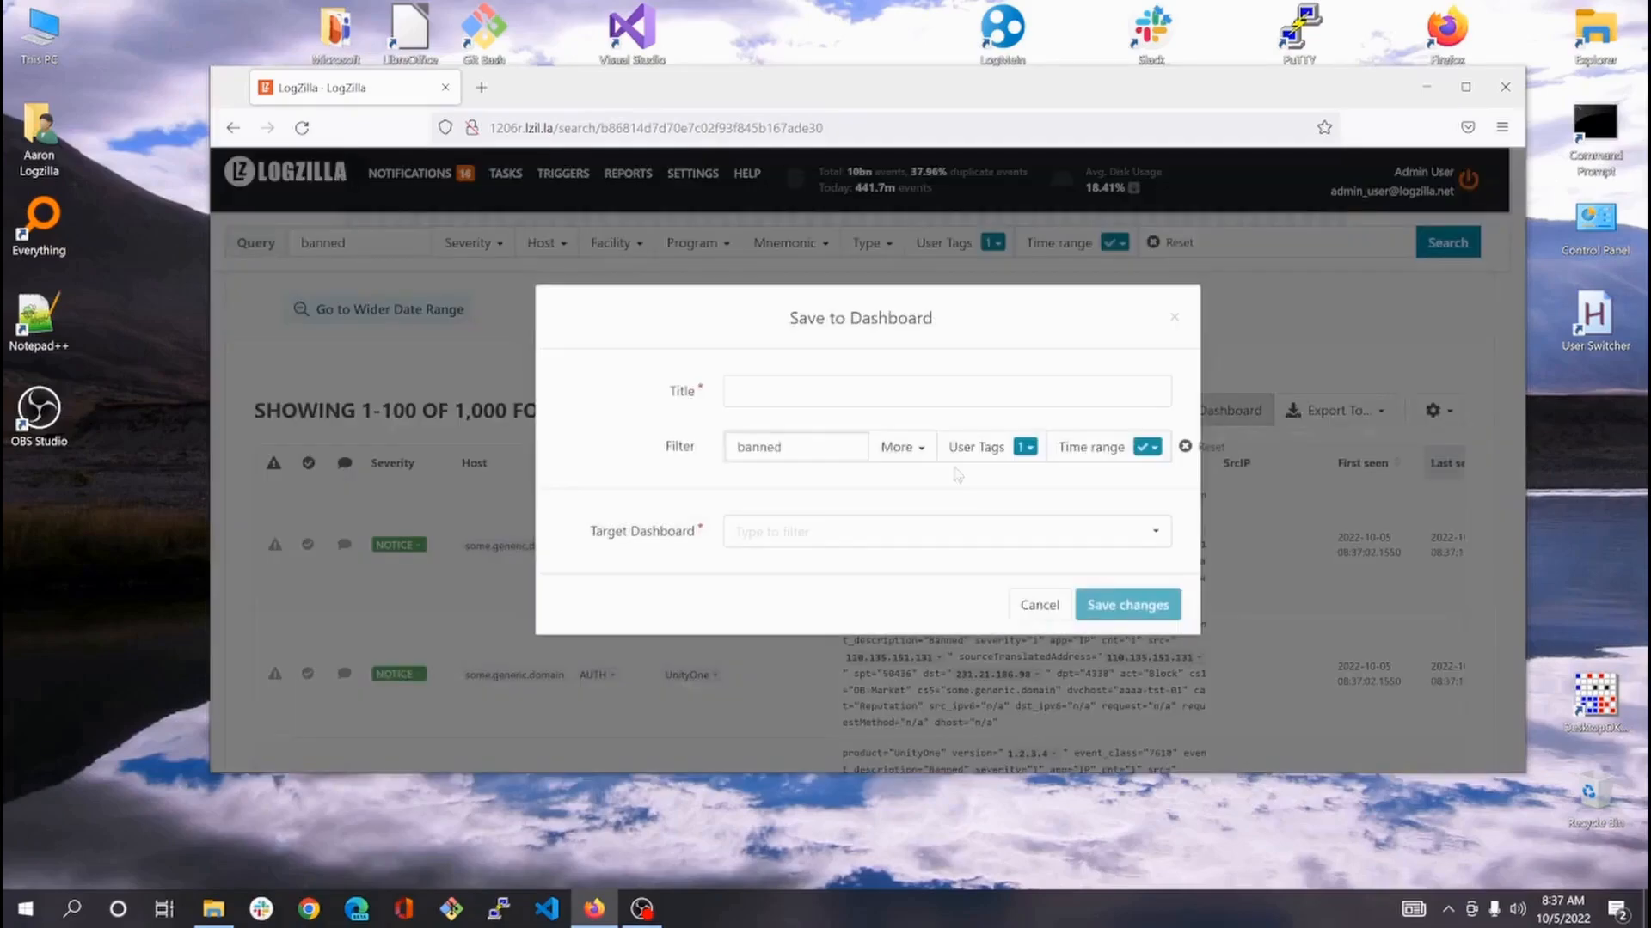
{"action": "type", "text": "Evengts"}
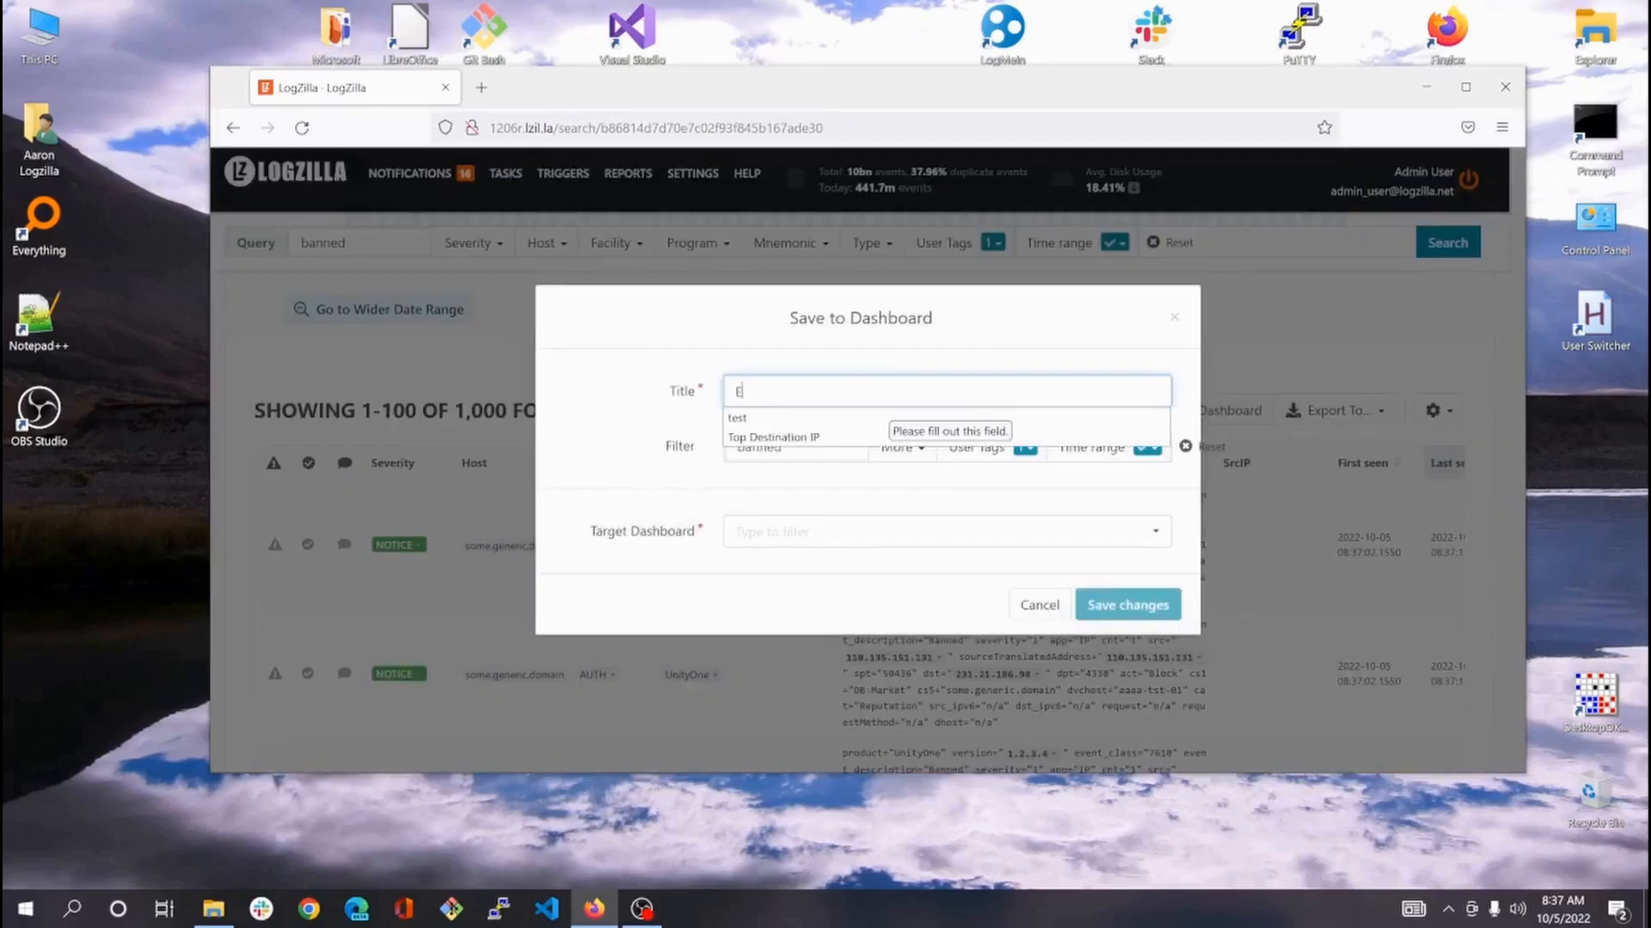
{"action": "key", "text": "BackSpace"}
{"action": "key", "text": "BackSpace"}
{"action": "key", "text": "BackSpace"}
{"action": "type", "text": "ts con"}
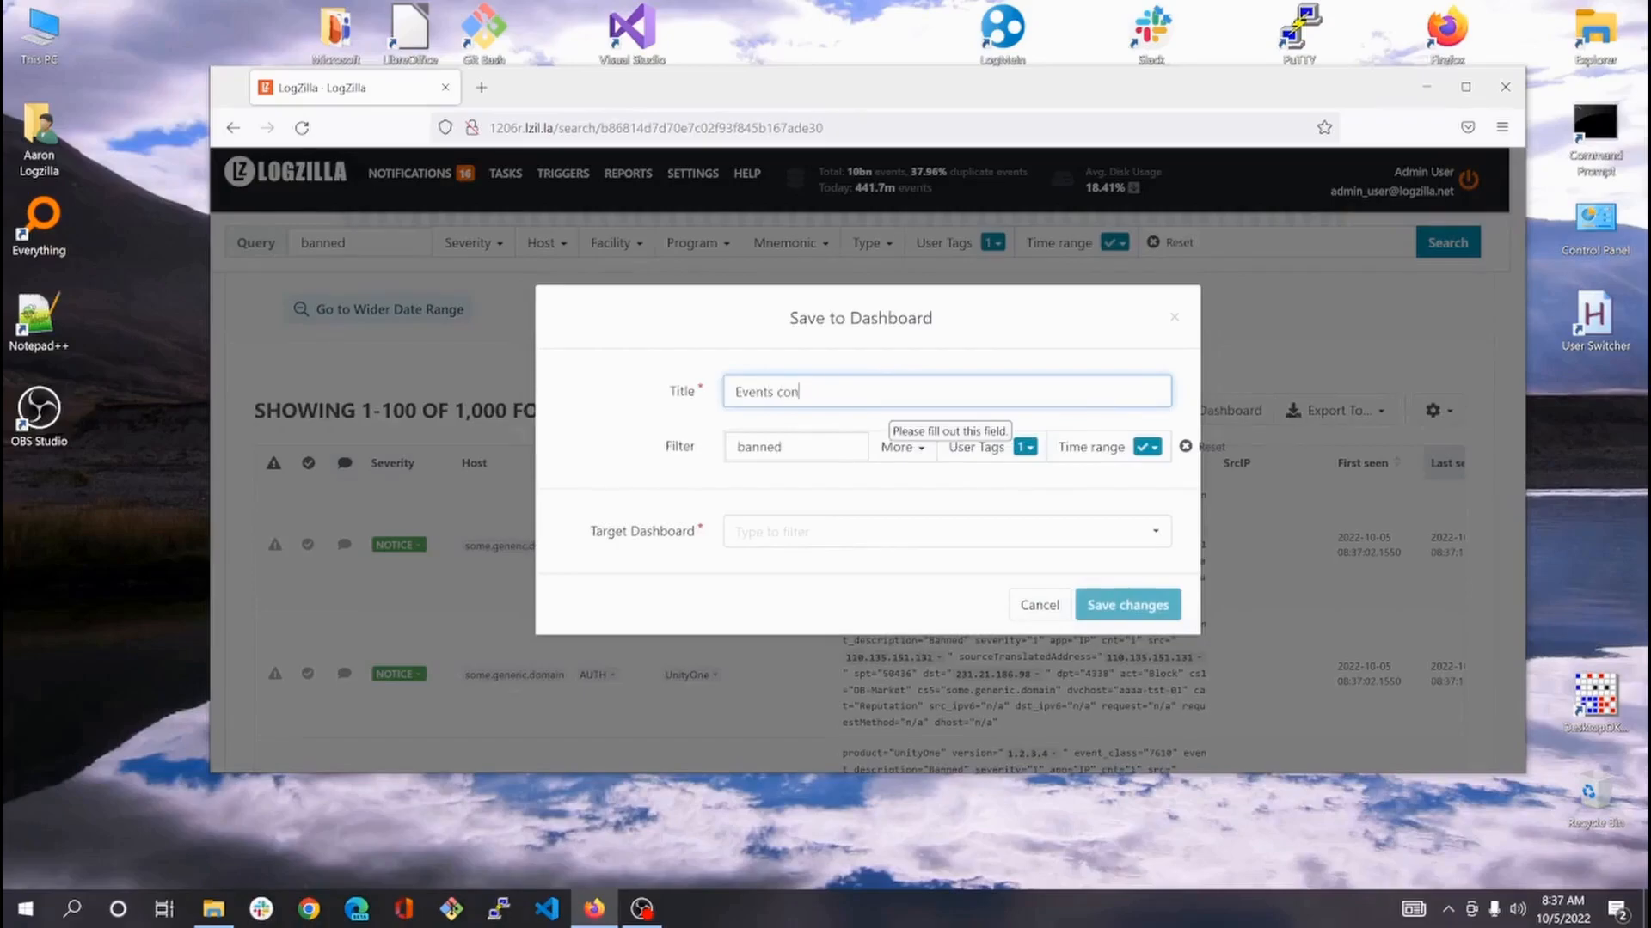
{"action": "type", "text": "taining an"}
{"action": "key", "text": "BackSpace"}
{"action": "type", "text": "banned"}
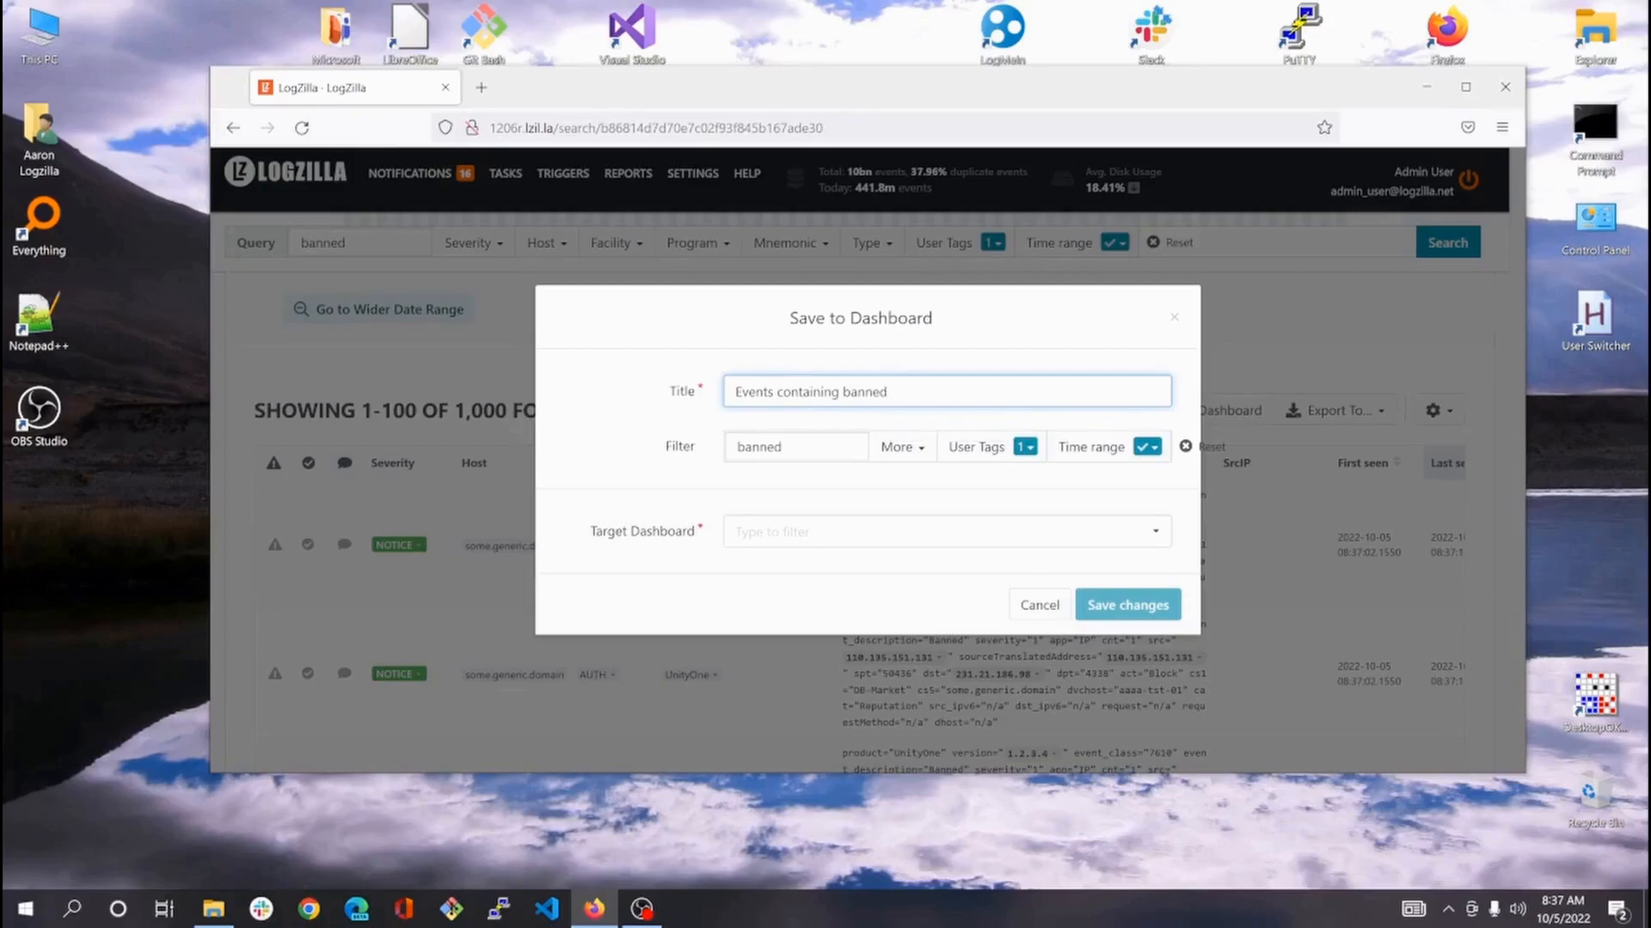
Choose Demonstration Dashboard as the target, save the search as a widget and return to the dashboards
{"action": "left_click", "coordinate": [950, 539]}
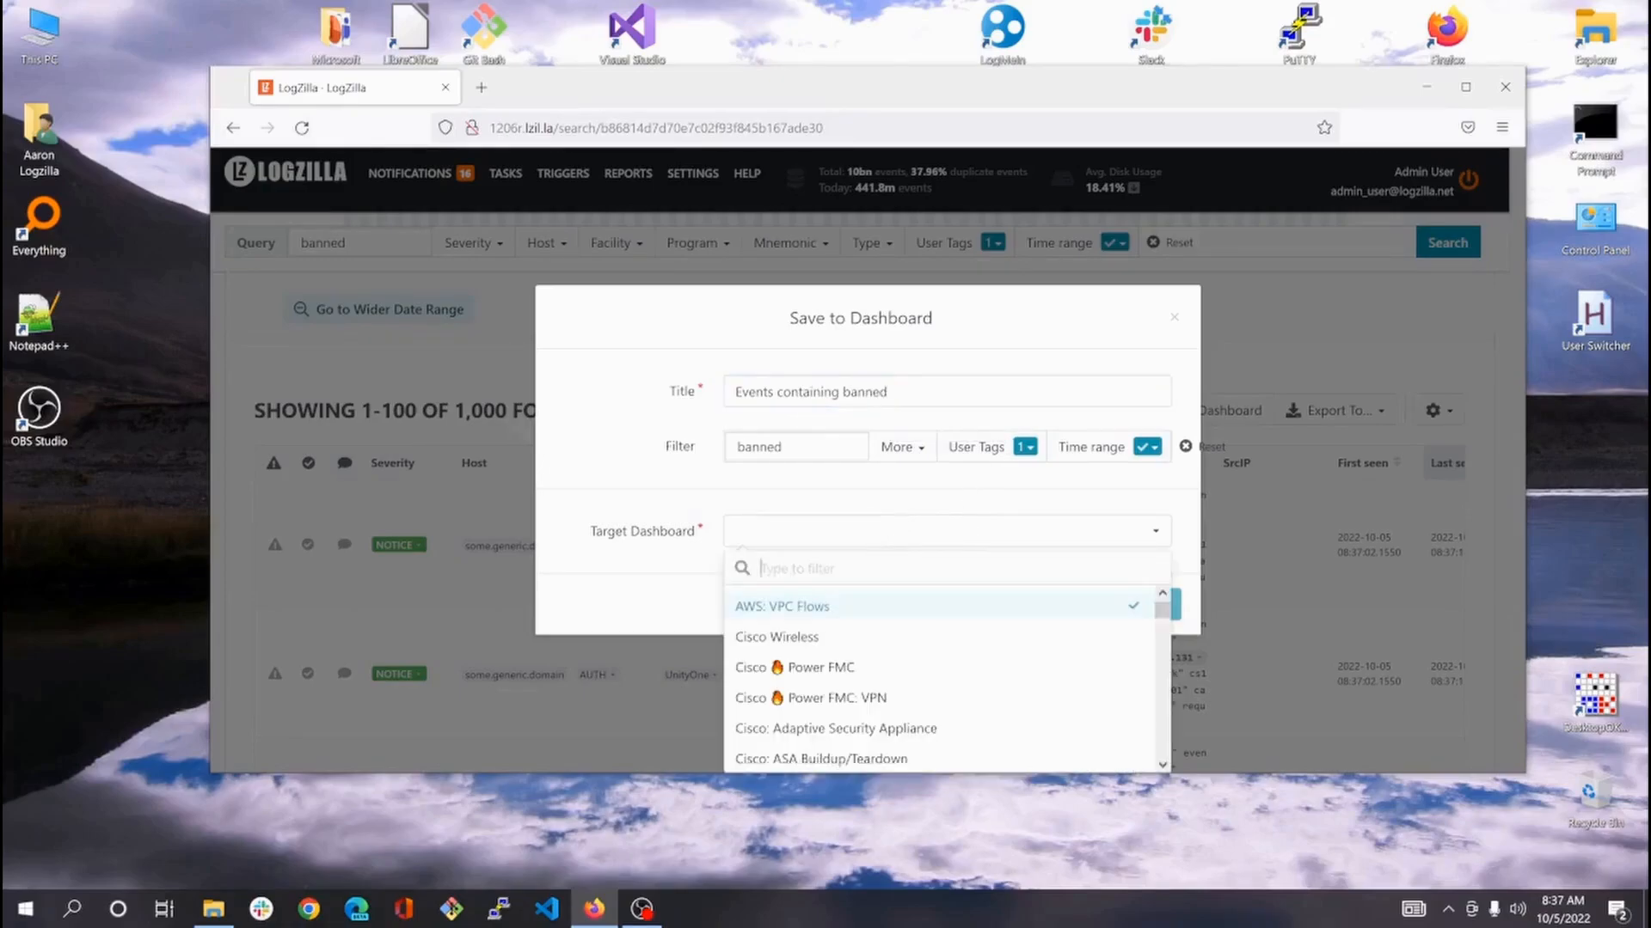
{"action": "type", "text": "demo"}
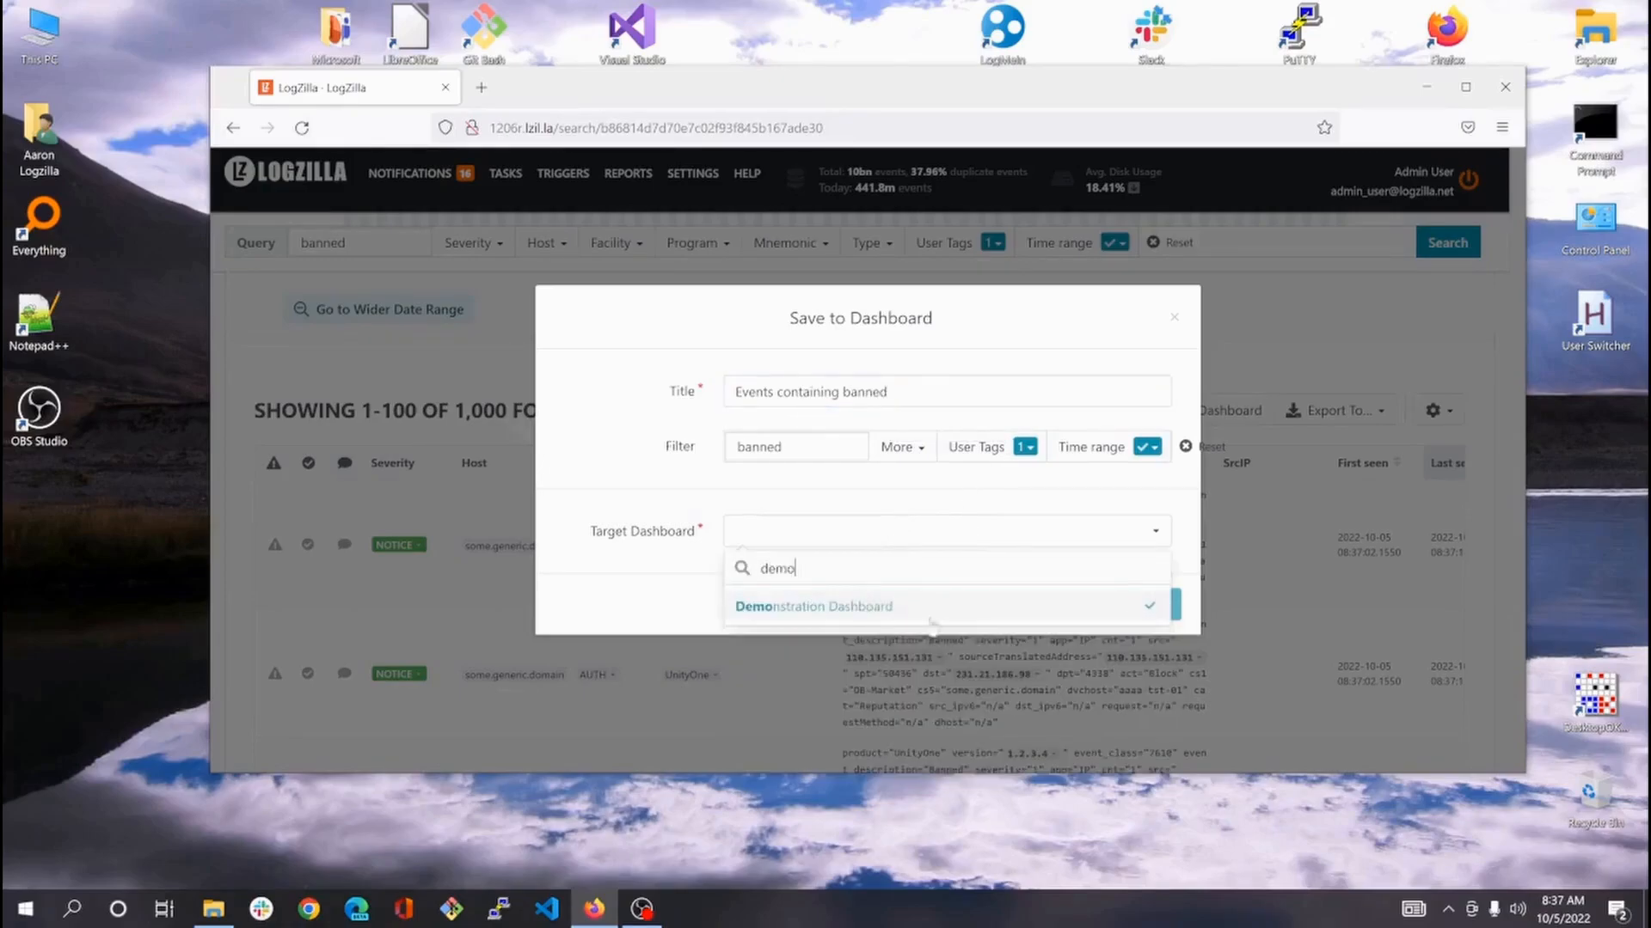
{"action": "left_click", "coordinate": [834, 607]}
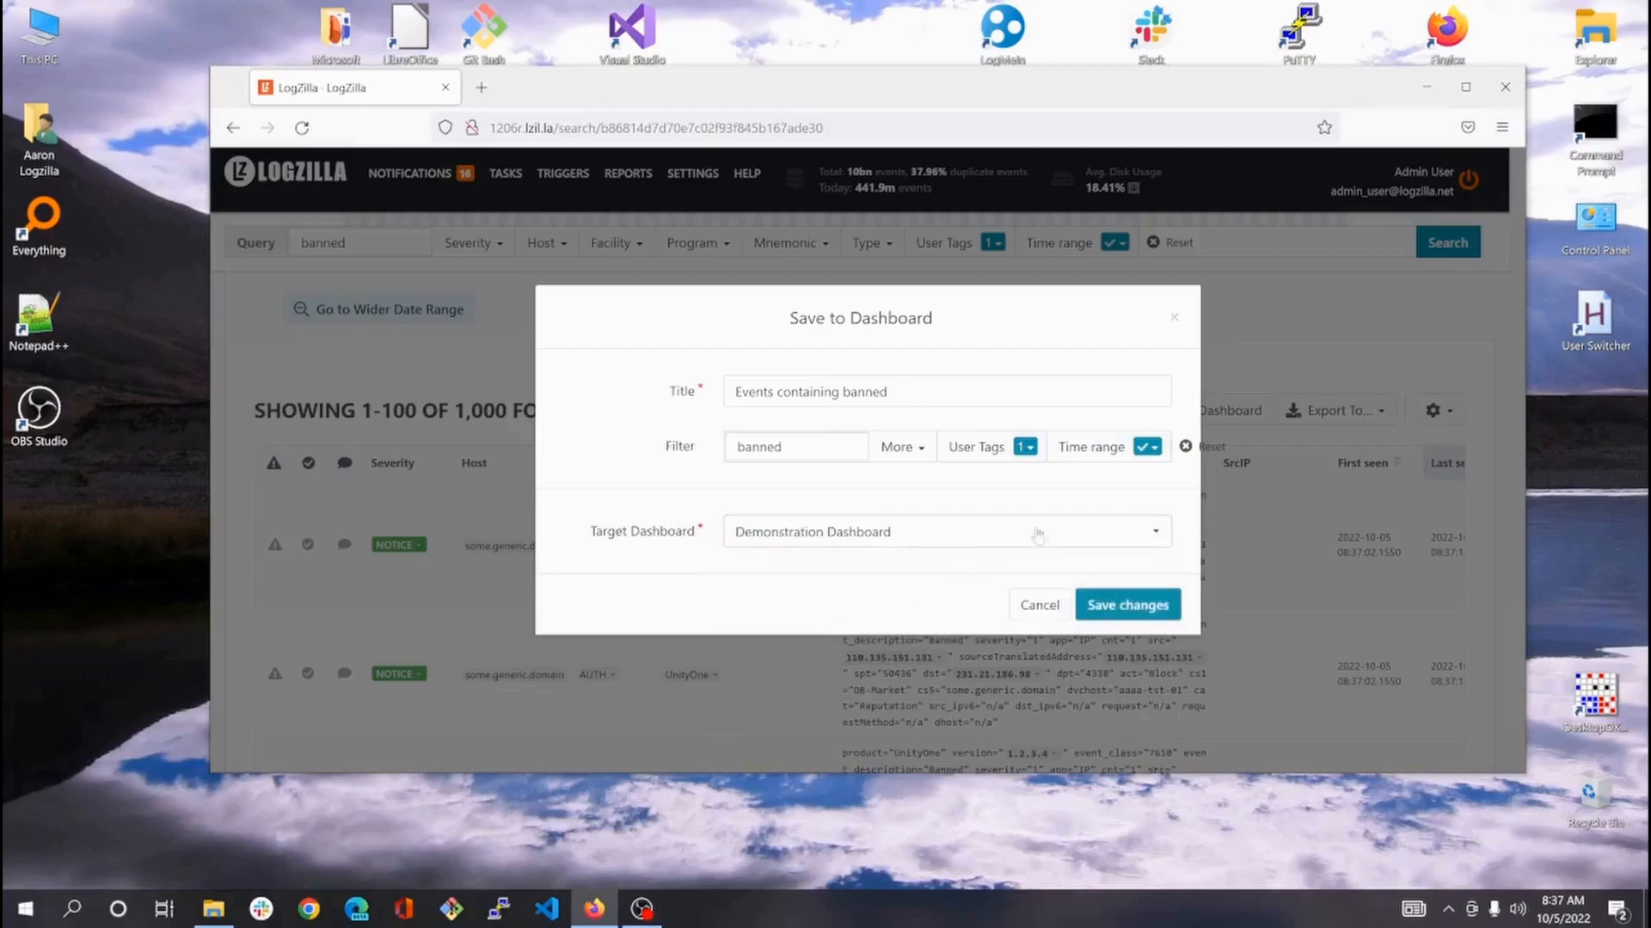
{"action": "left_click", "coordinate": [1104, 607]}
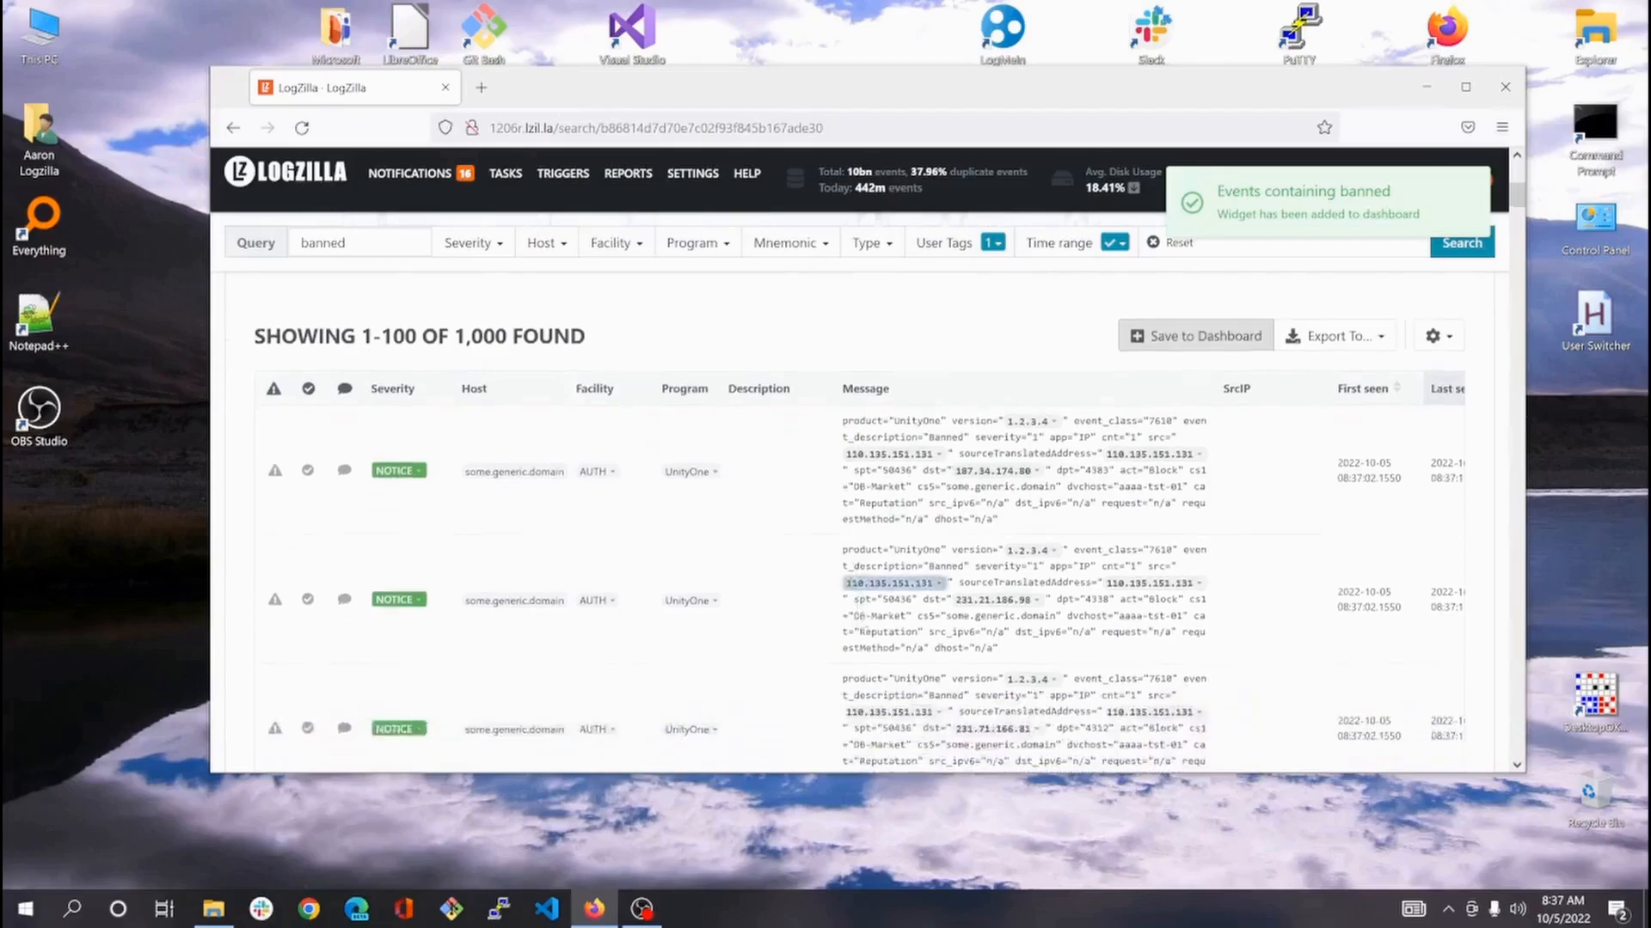
{"action": "left_click", "coordinate": [265, 176]}
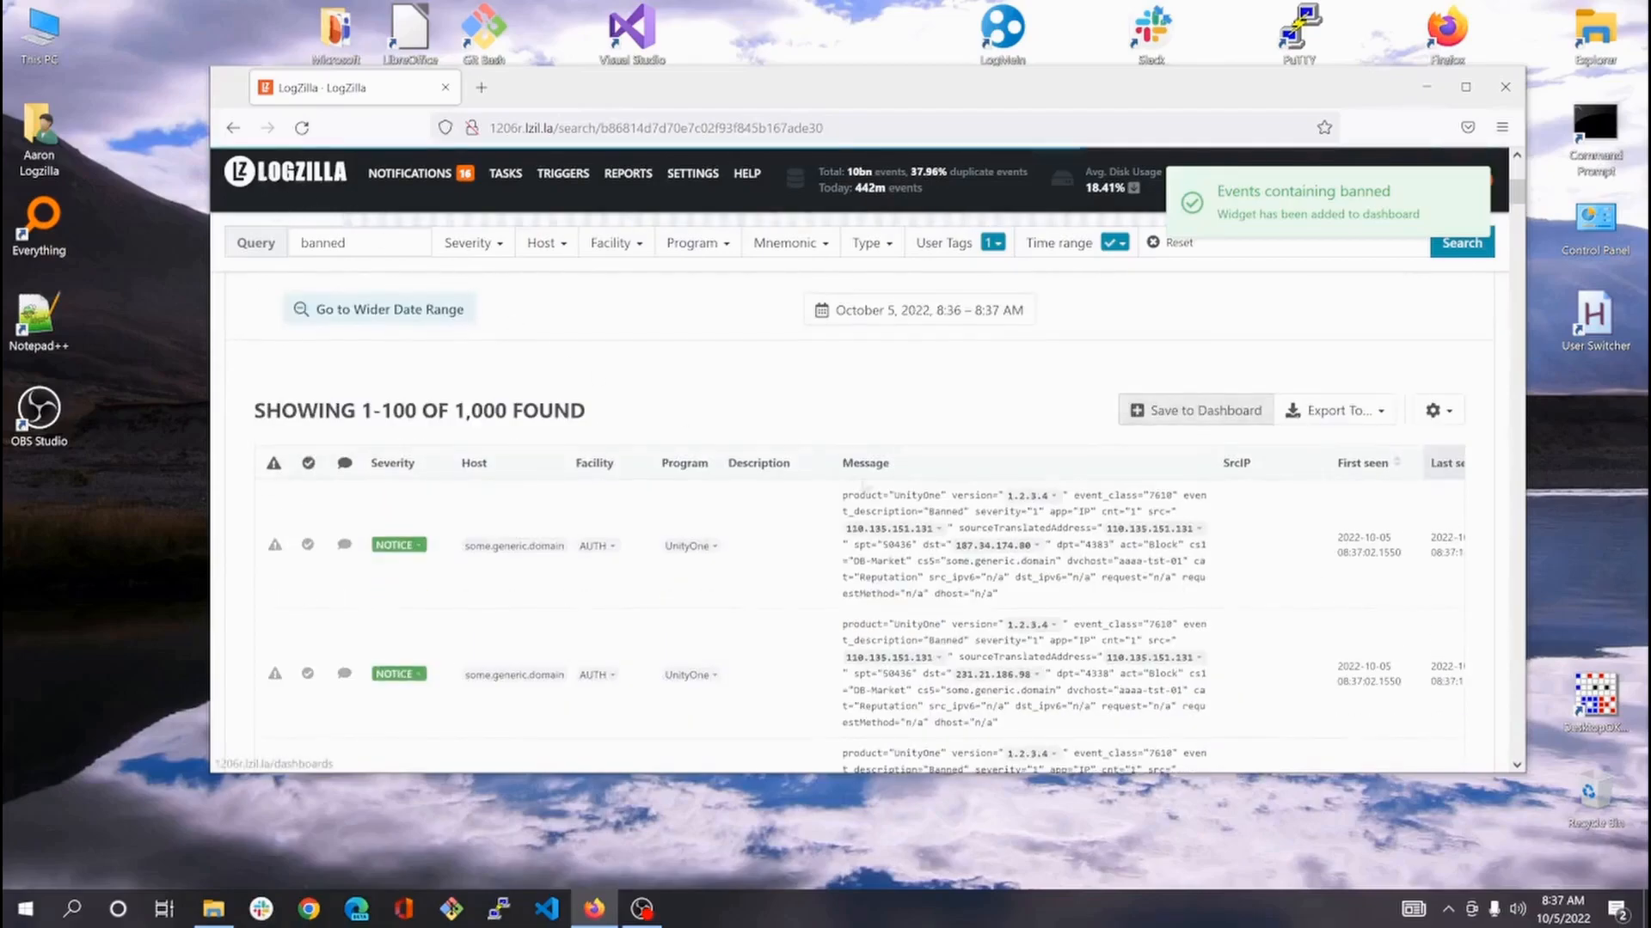
Set the time range of the "Events containing banned" widget to Last 7 days
{"action": "scroll", "coordinate": [1066, 568], "scroll_direction": "down", "scroll_amount": 5}
{"action": "scroll", "coordinate": [1068, 572], "scroll_direction": "down", "scroll_amount": 6}
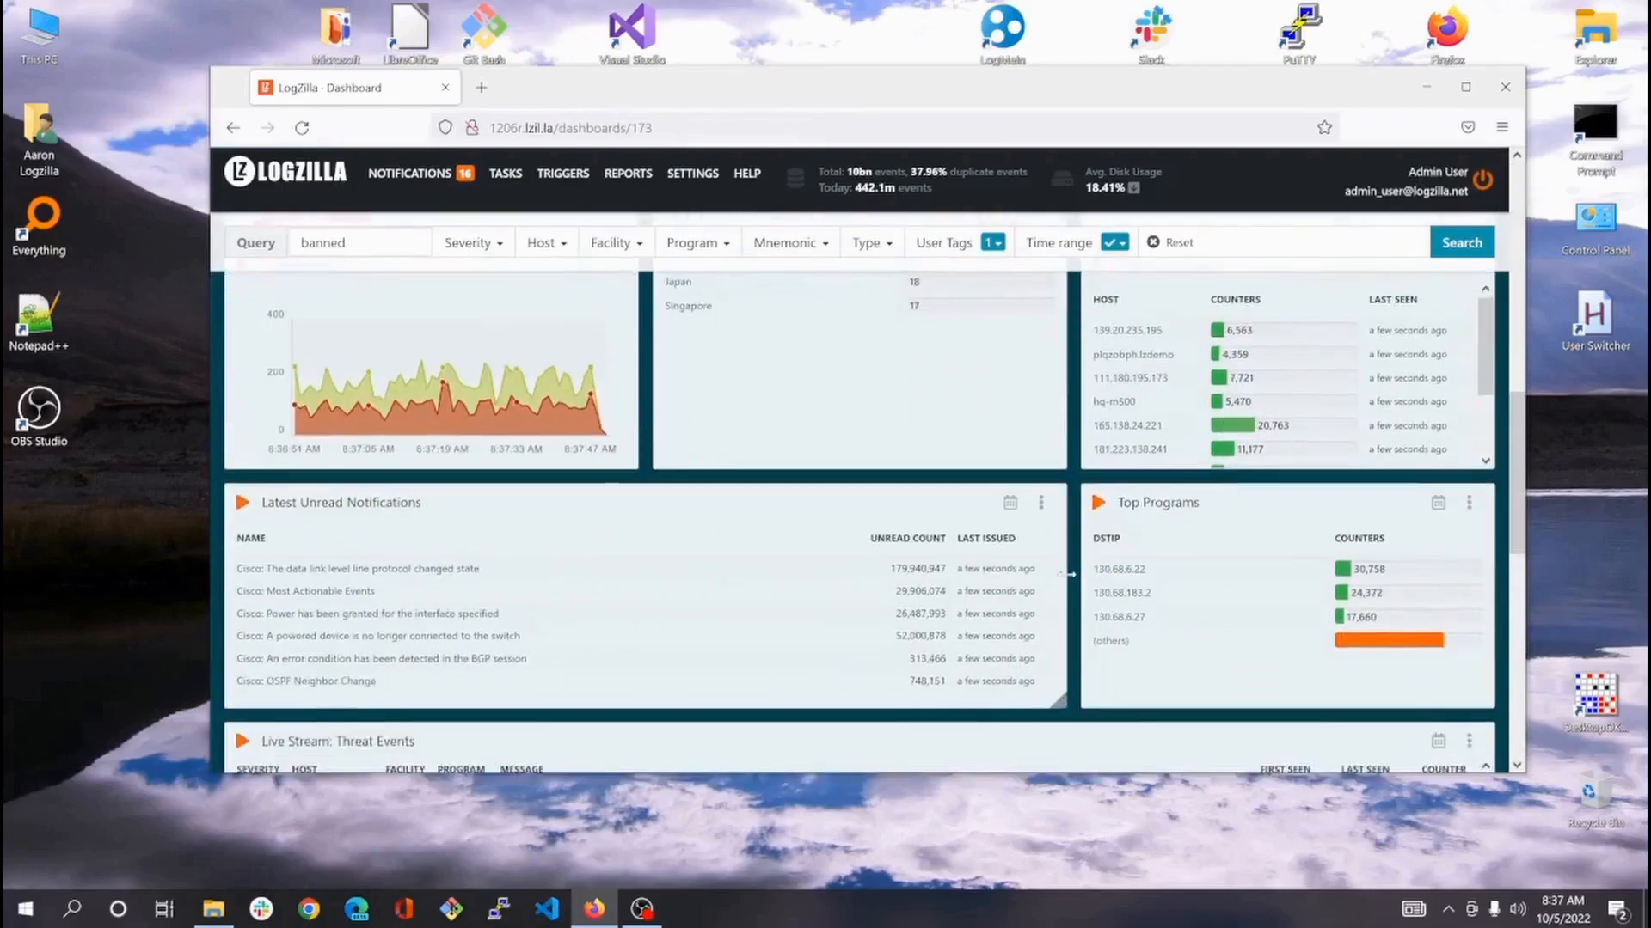
{"action": "scroll", "coordinate": [946, 618], "scroll_direction": "down", "scroll_amount": 5}
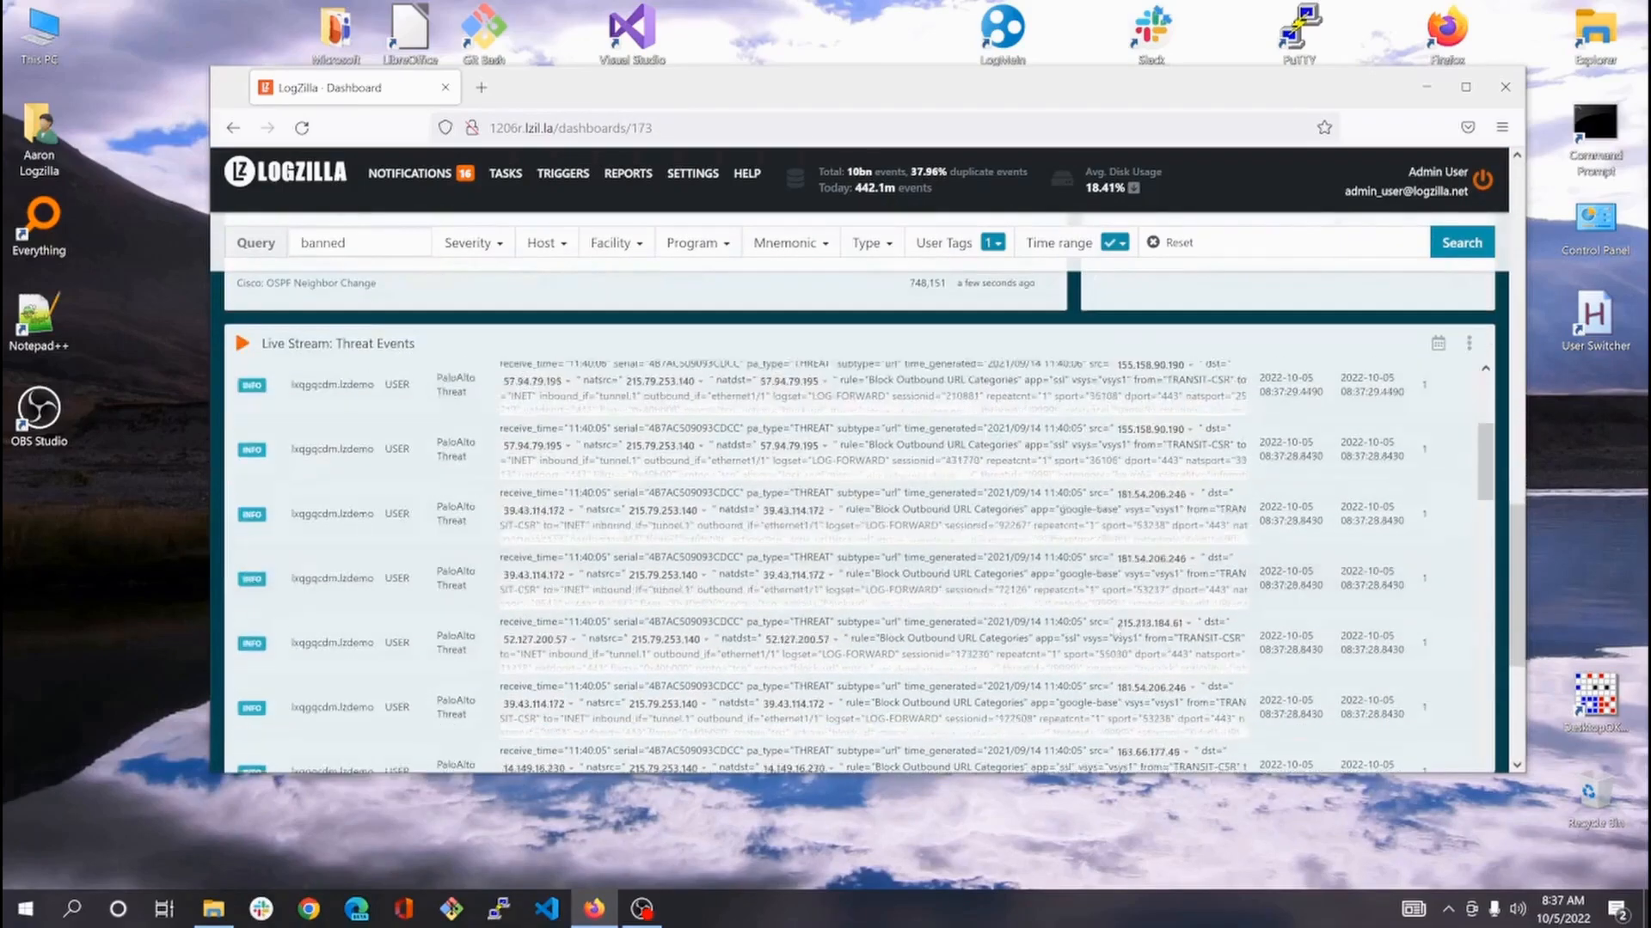
{"action": "scroll", "coordinate": [945, 619], "scroll_direction": "down", "scroll_amount": 5}
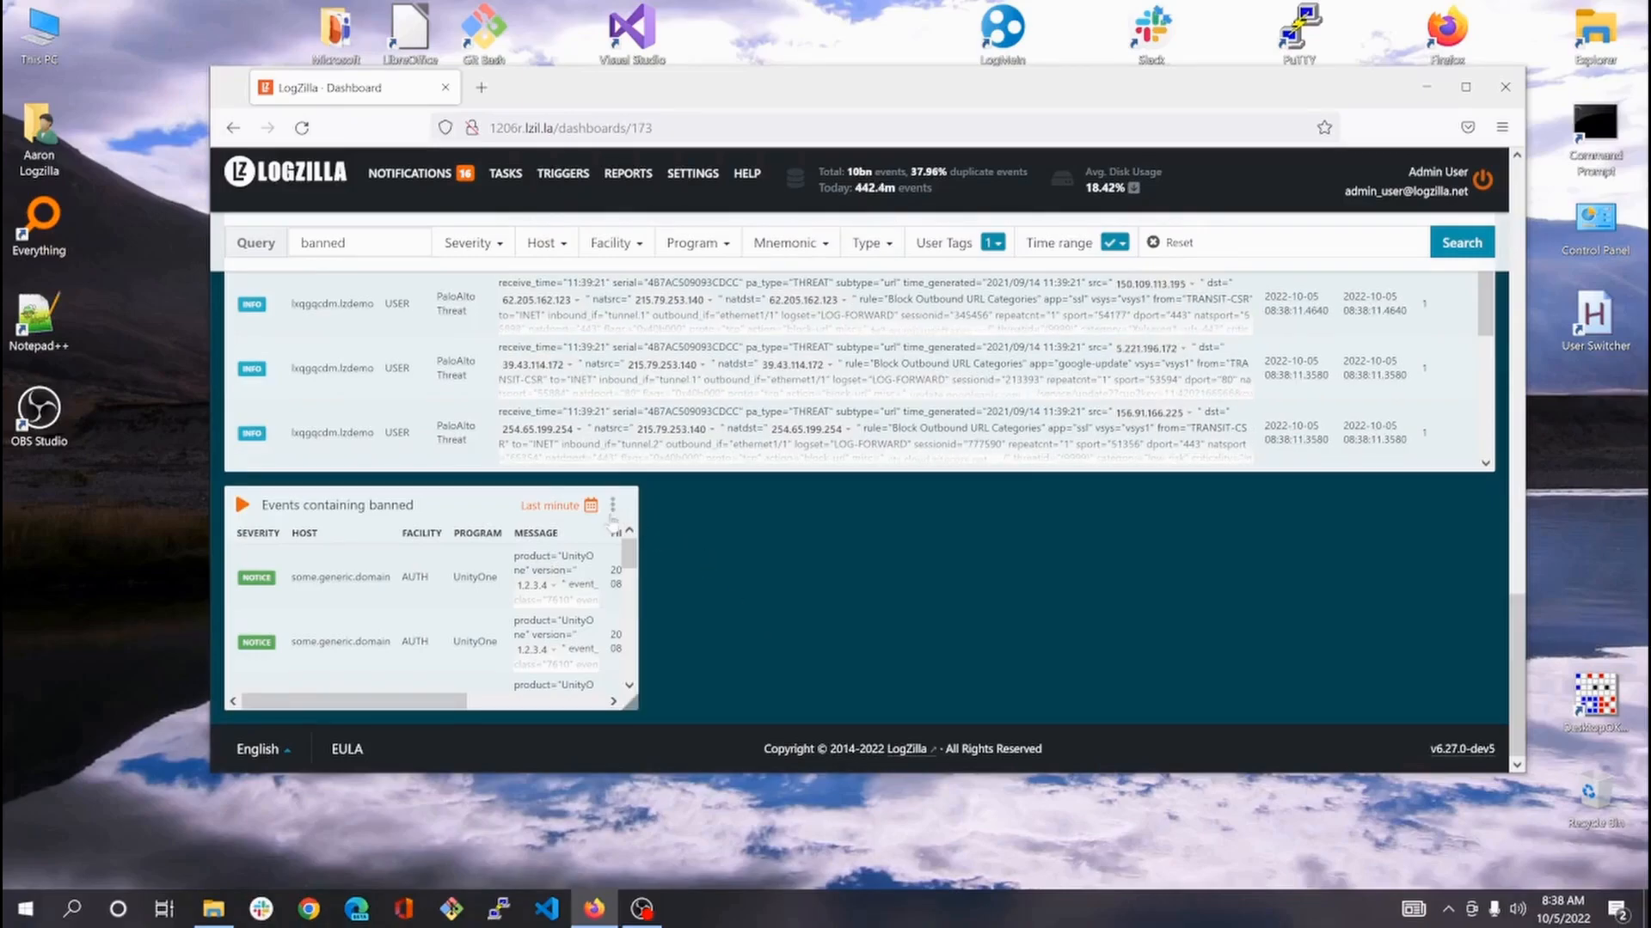
{"action": "left_click", "coordinate": [590, 507]}
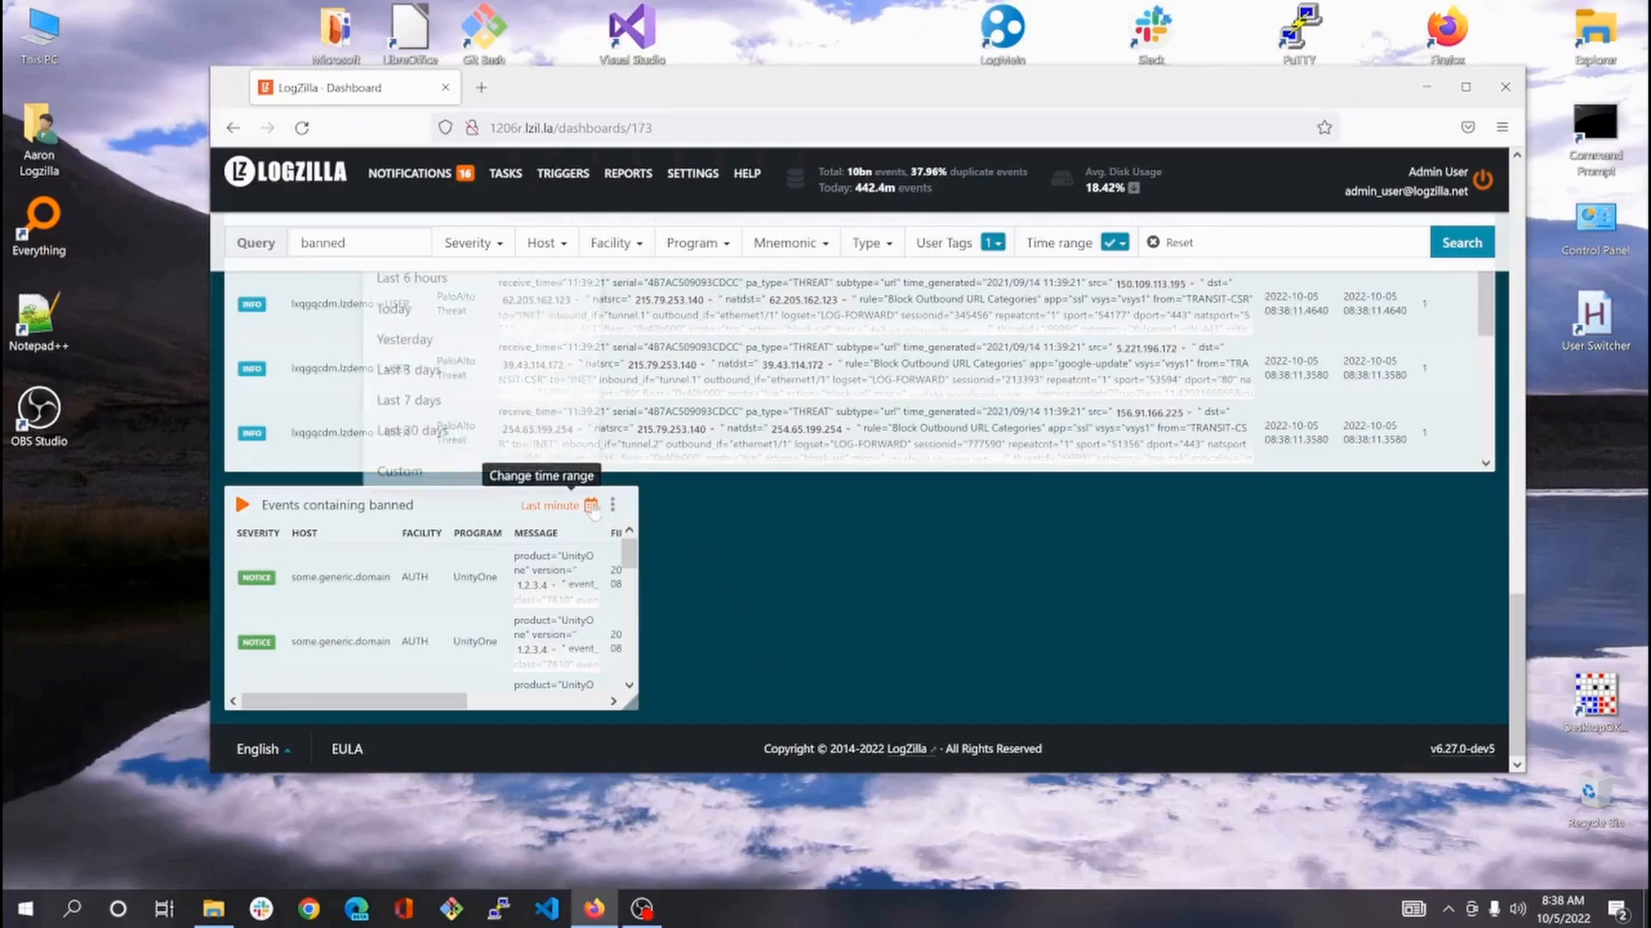
{"action": "left_click", "coordinate": [474, 411]}
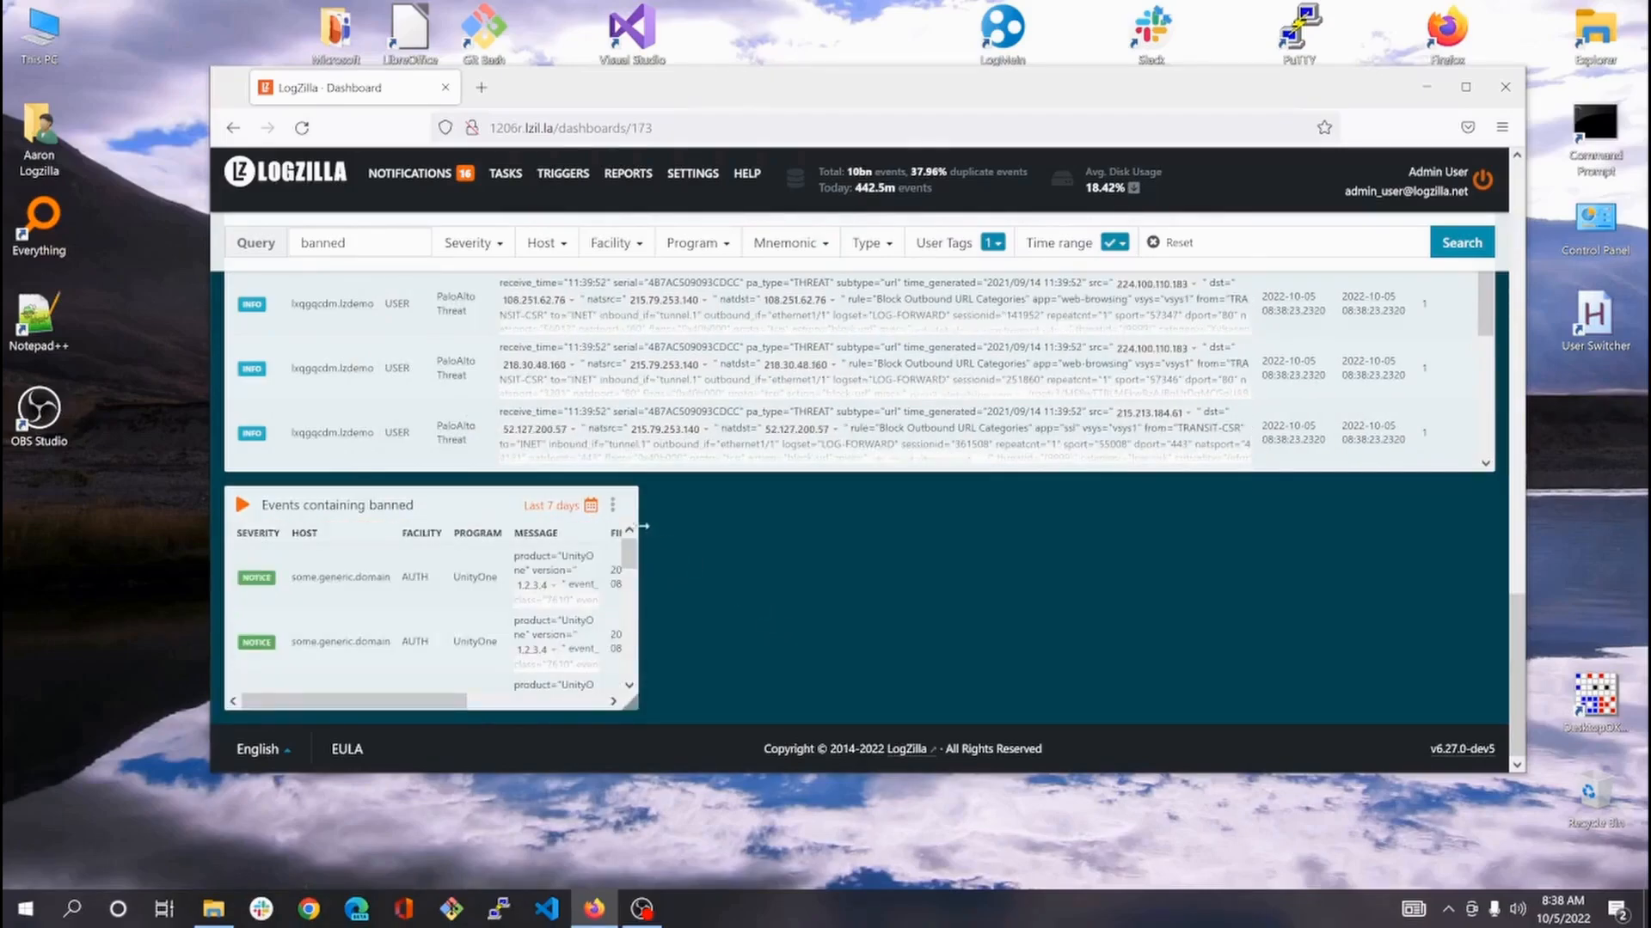
Change the "Events containing banned" widget to a custom time range from Sep 28, 8:38 AM to Oct 5, 8:38 AM
{"action": "left_click", "coordinate": [552, 507]}
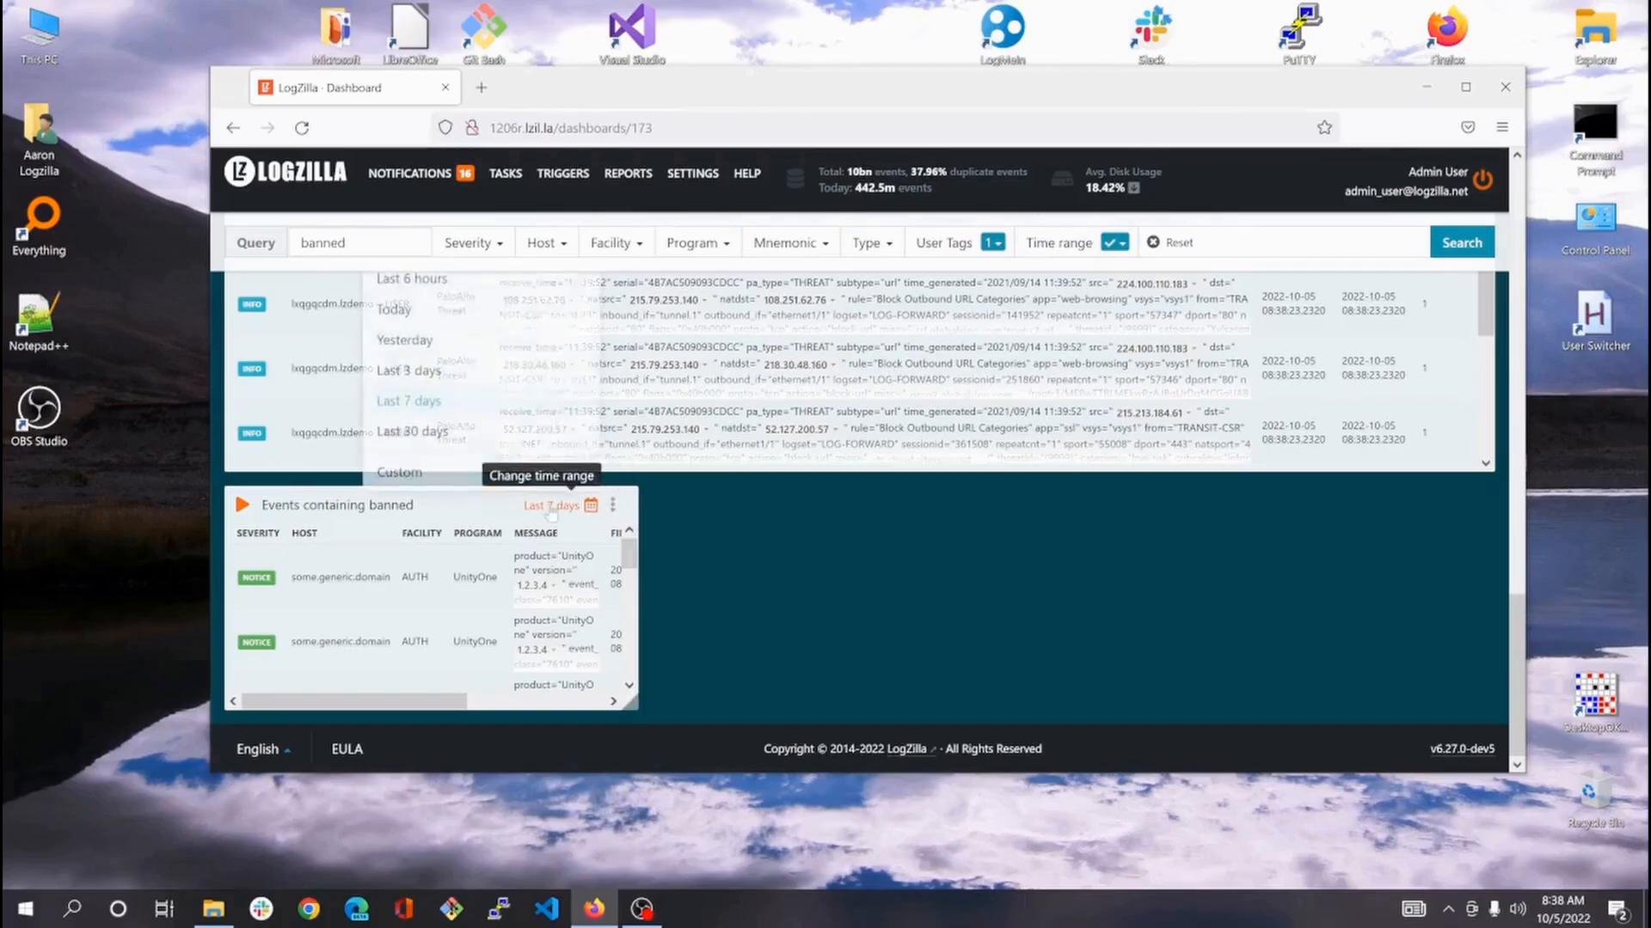
{"action": "left_click", "coordinate": [473, 475]}
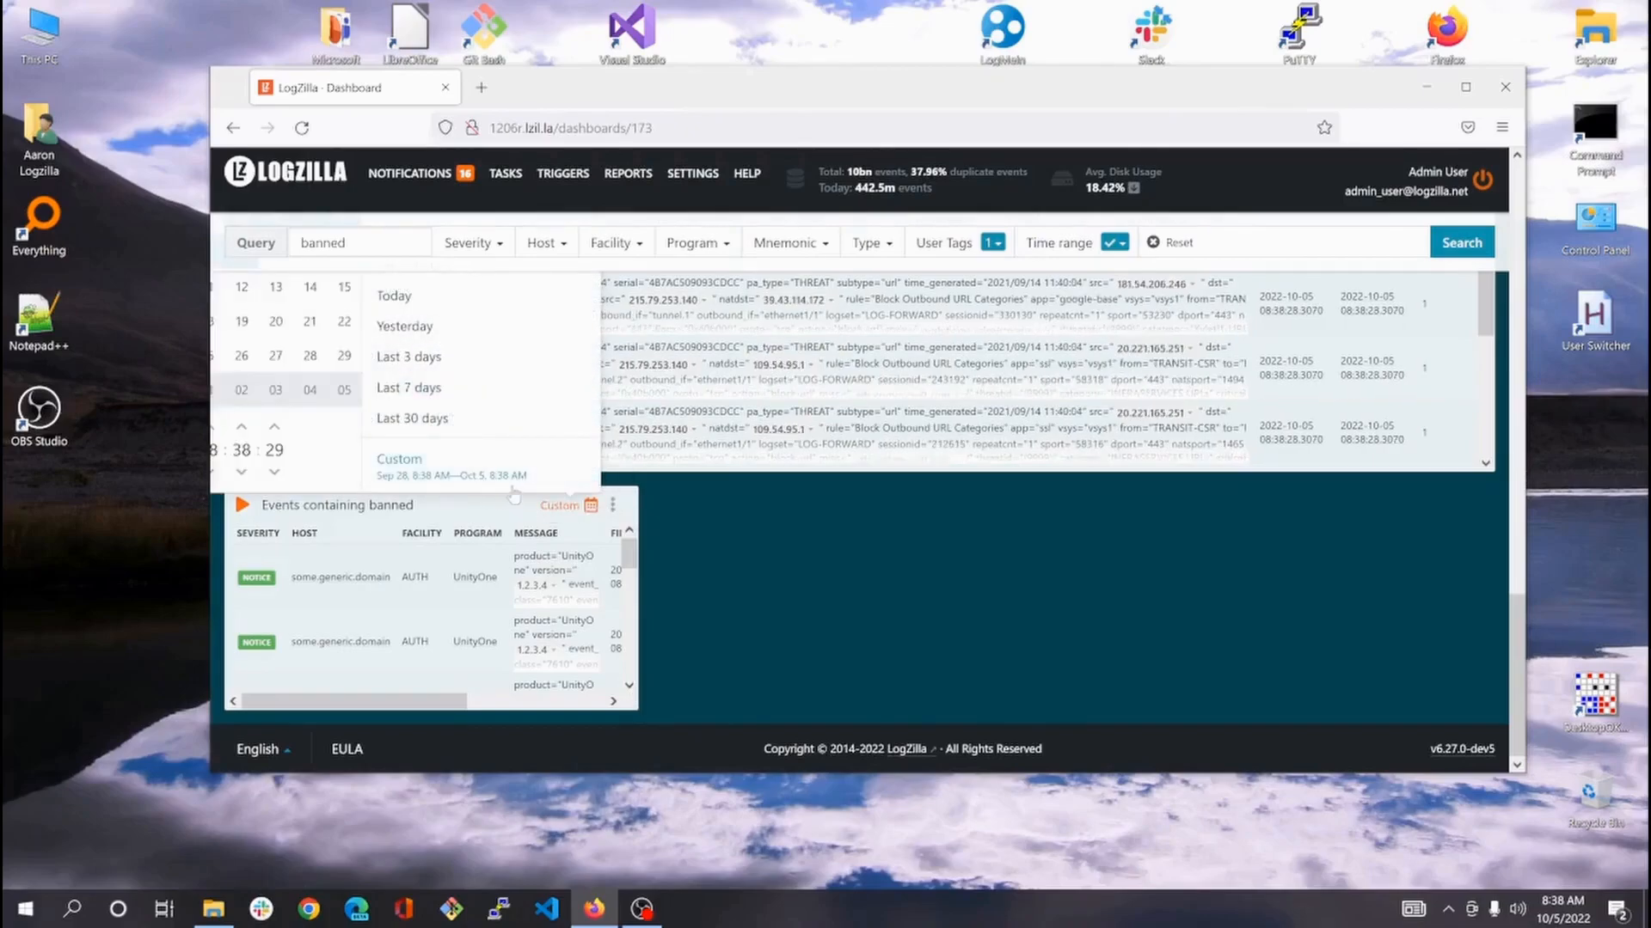
{"action": "left_click", "coordinate": [503, 475]}
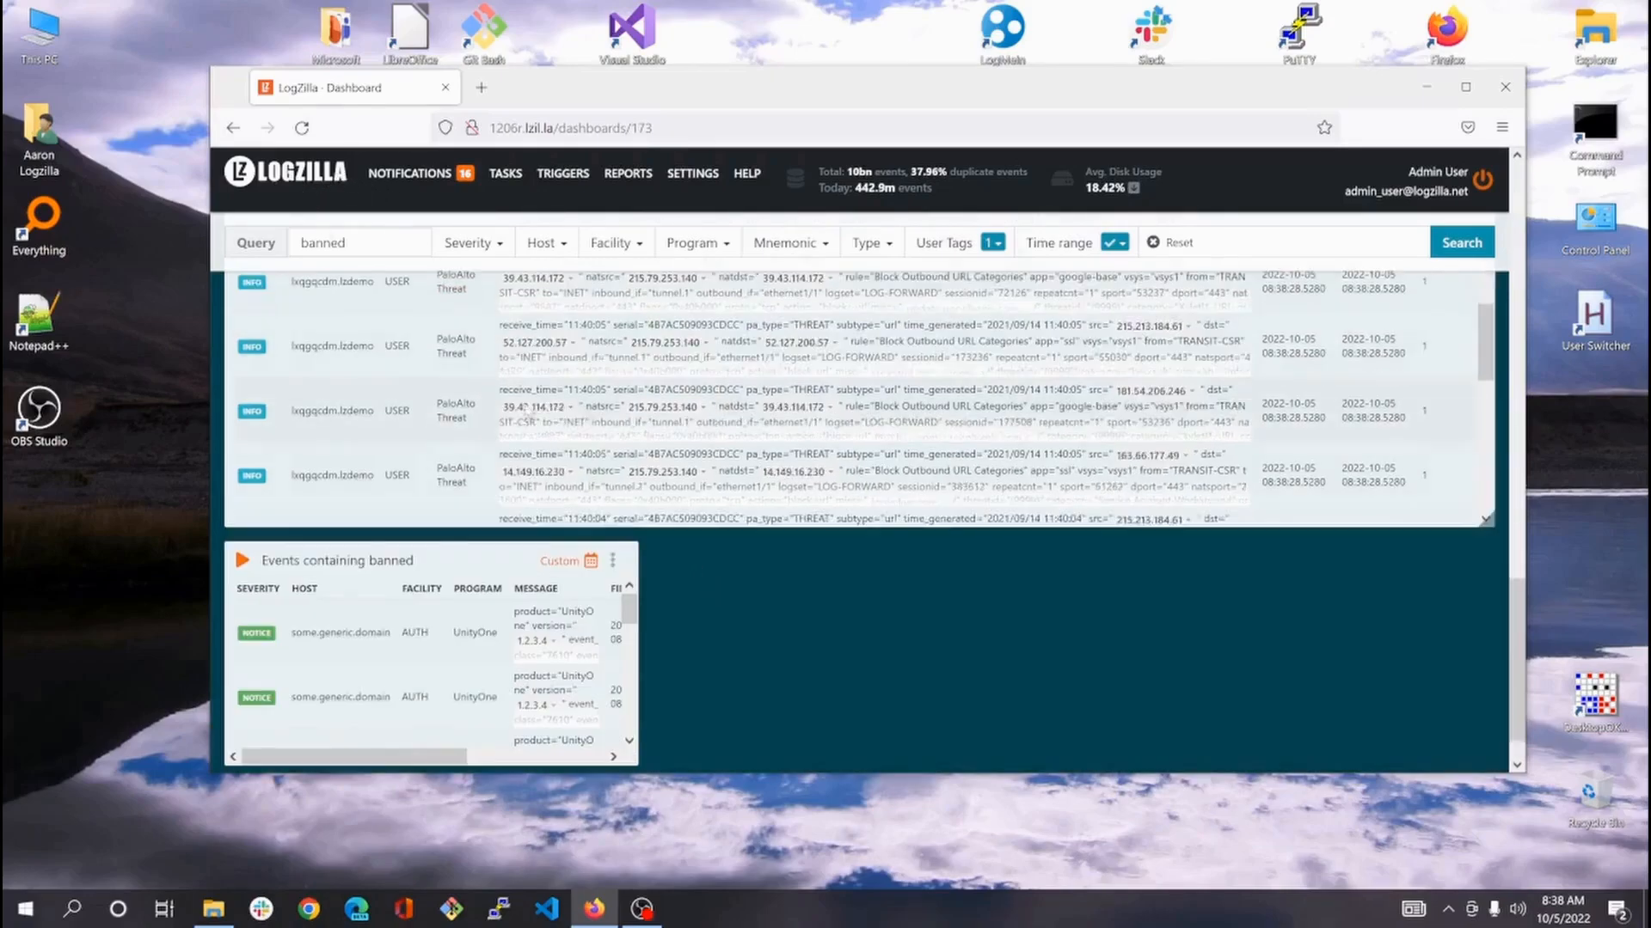
Switch from the Demonstration Dashboard to the FortiGate Event dashboard and display it in fullscreen mode
{"action": "scroll", "coordinate": [355, 328], "scroll_direction": "up", "scroll_amount": 10}
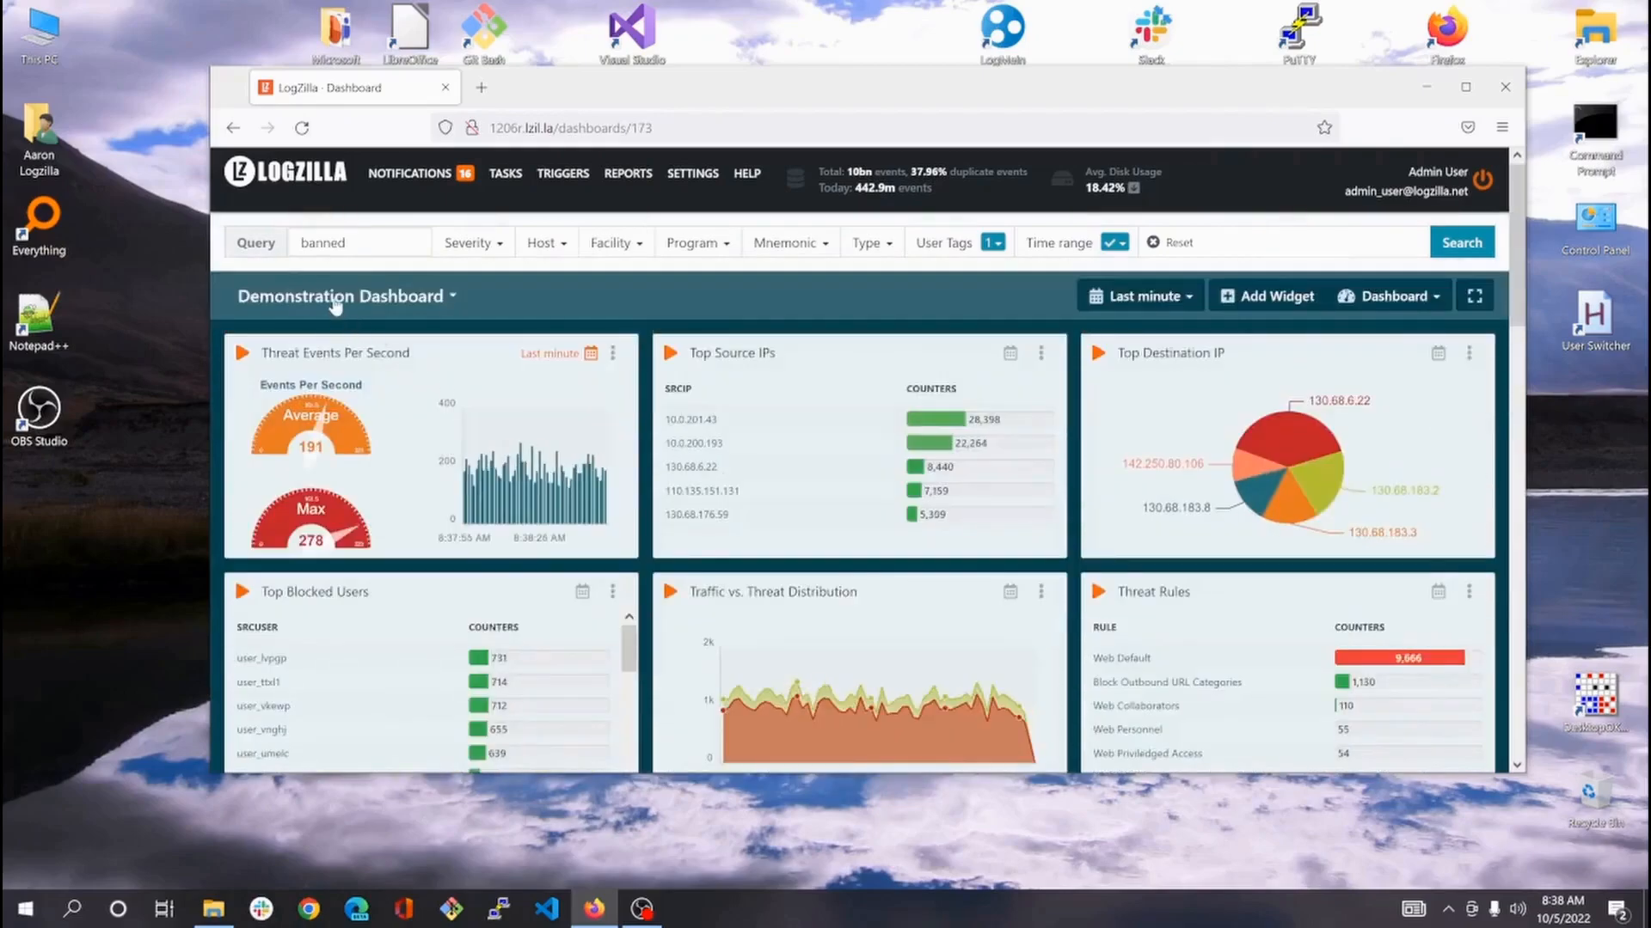
{"action": "left_click", "coordinate": [341, 300]}
{"action": "left_click", "coordinate": [284, 360]}
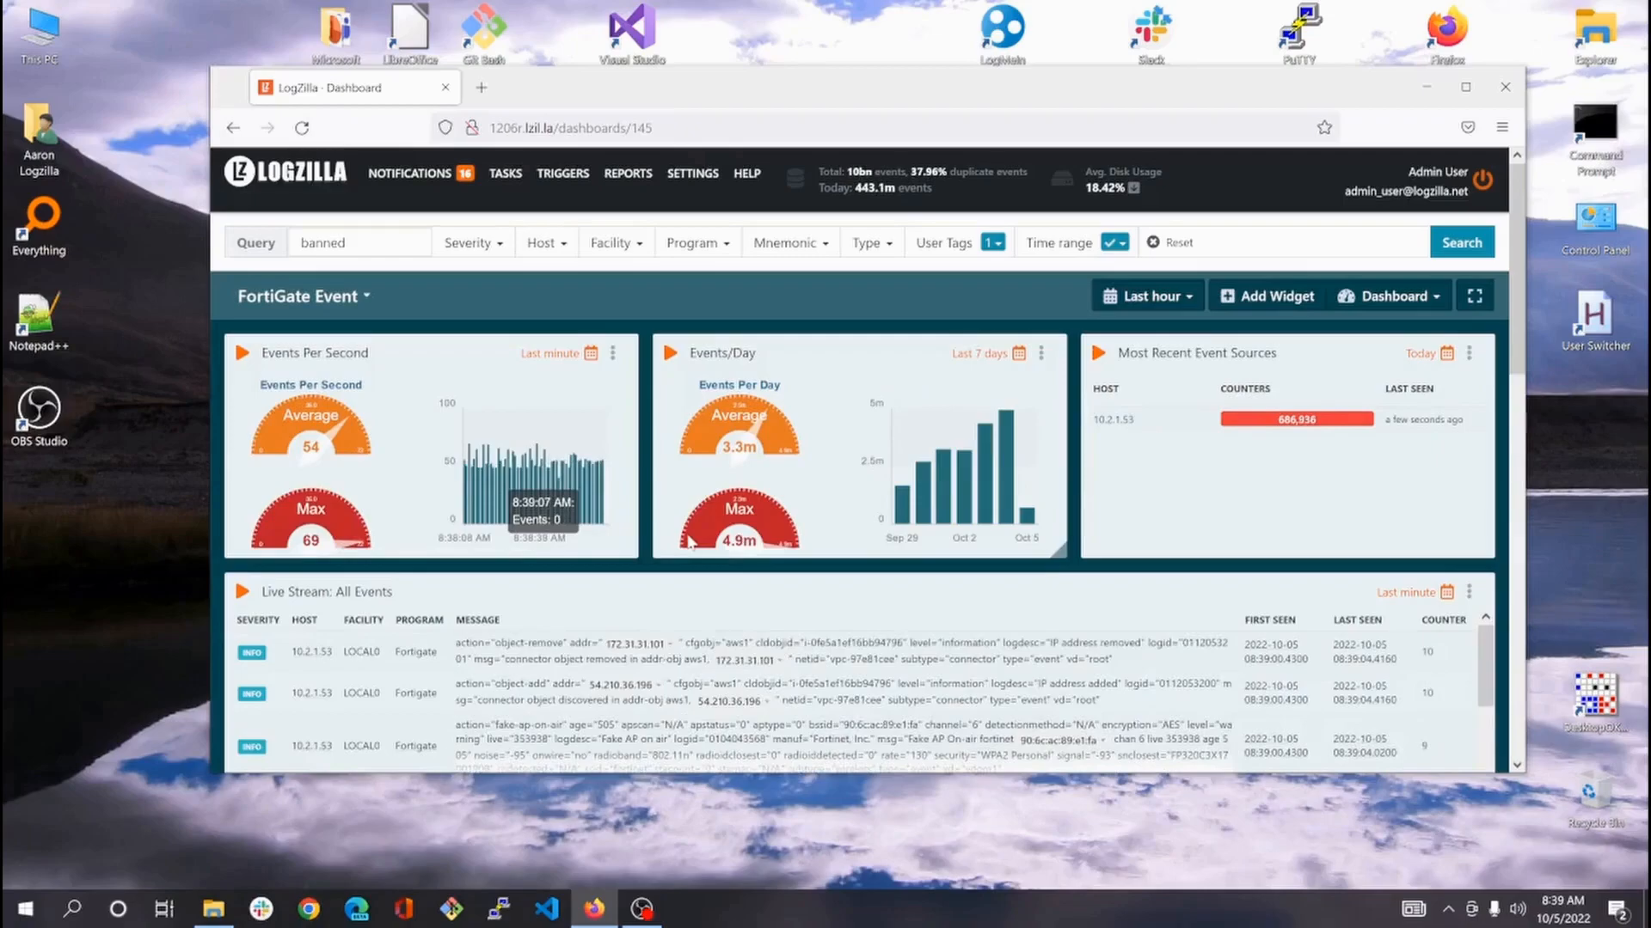
{"action": "left_click", "coordinate": [1475, 300]}
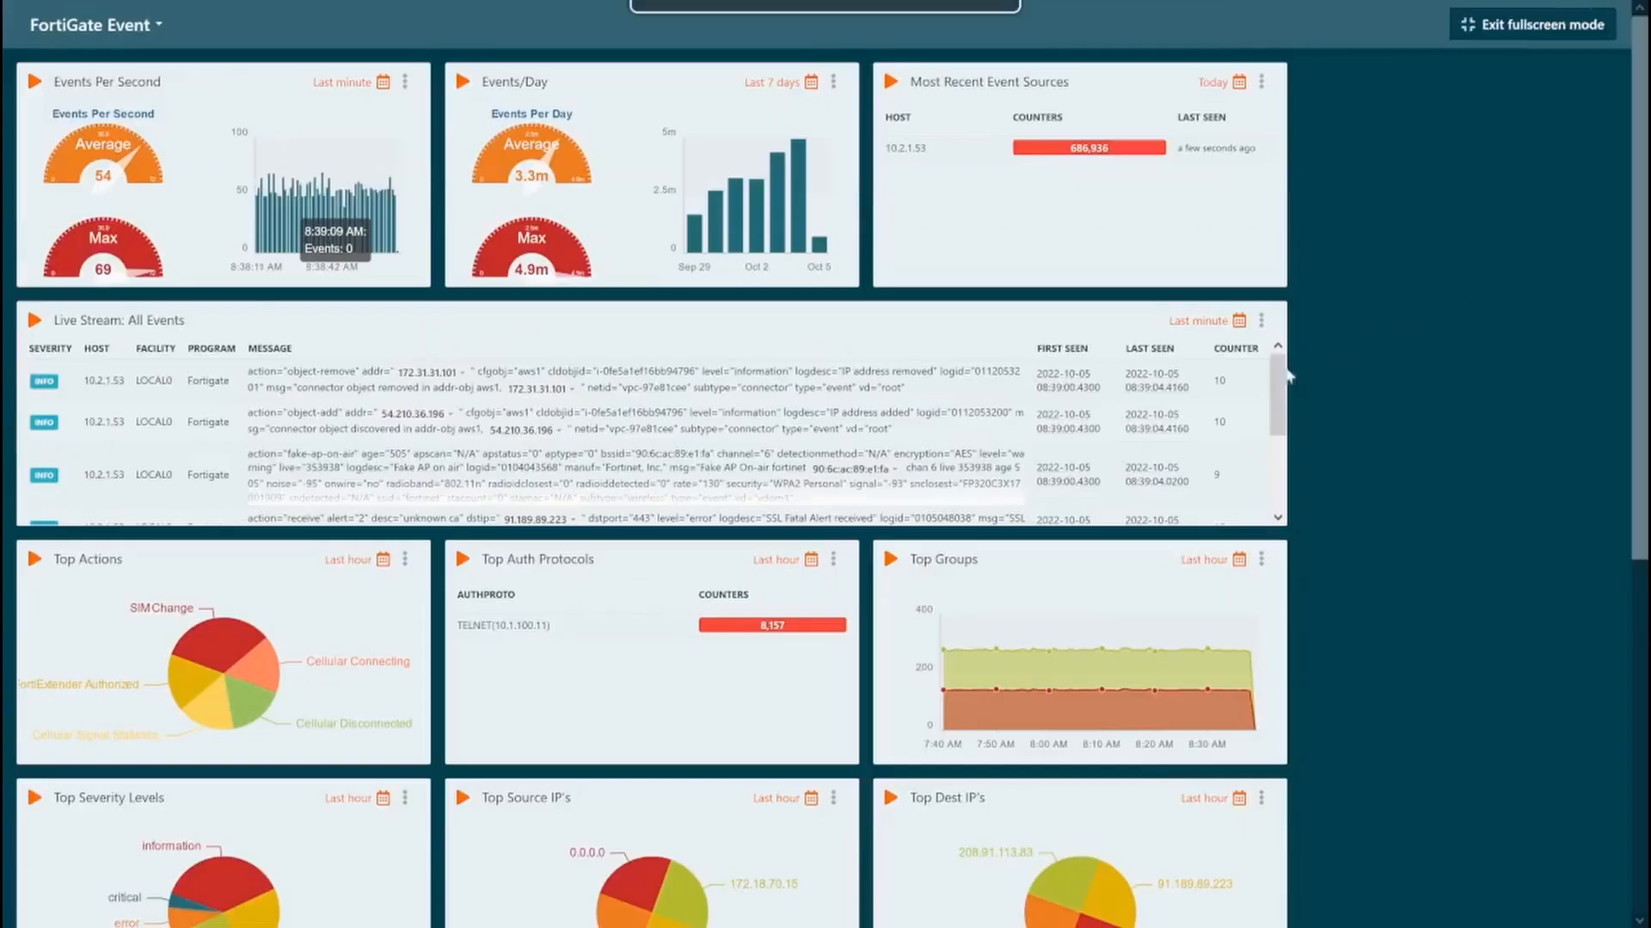